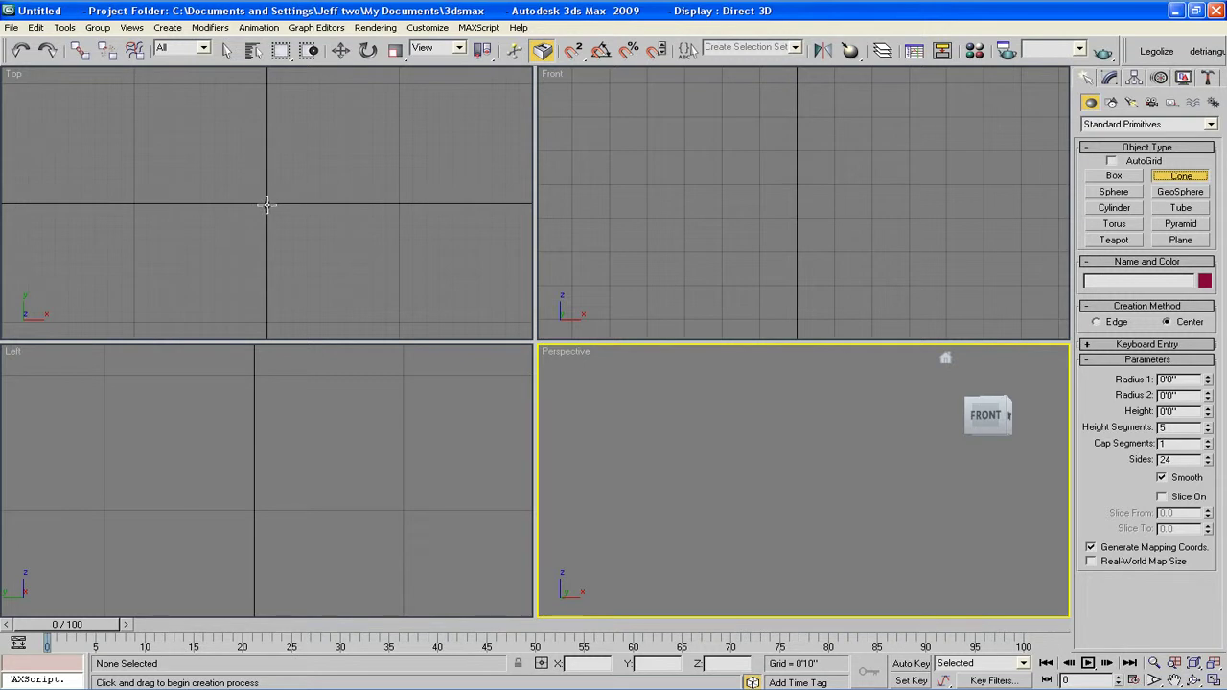
pyautogui.moveTo(267, 203); pyautogui.dragTo(290, 201)
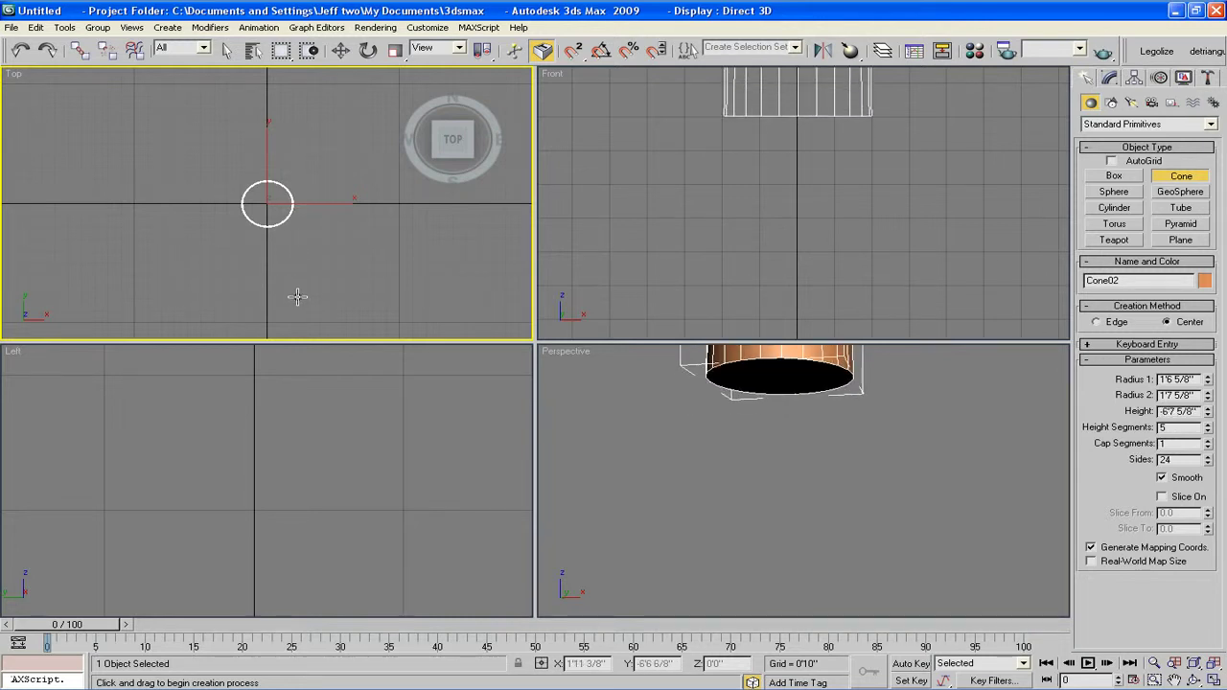
pyautogui.click(298, 405)
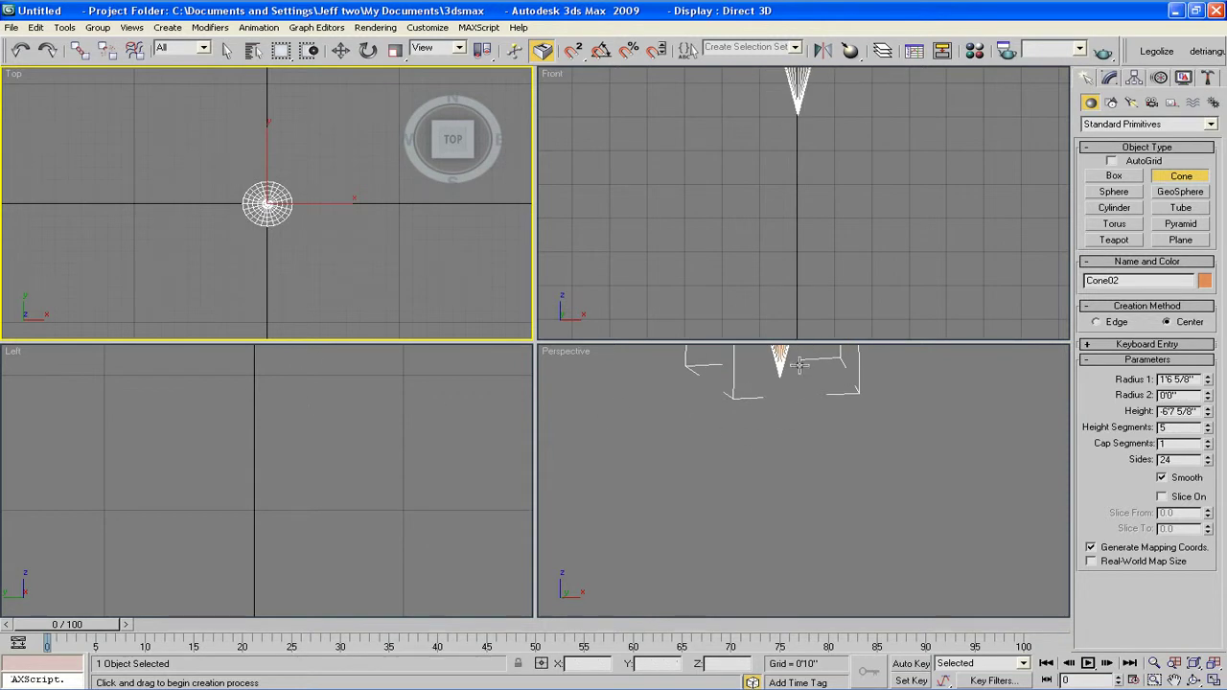
pyautogui.scroll(2, 868, 107)
pyautogui.moveTo(866, 104); pyautogui.dragTo(867, 382, button='middle')
pyautogui.scroll(-3, 856, 246)
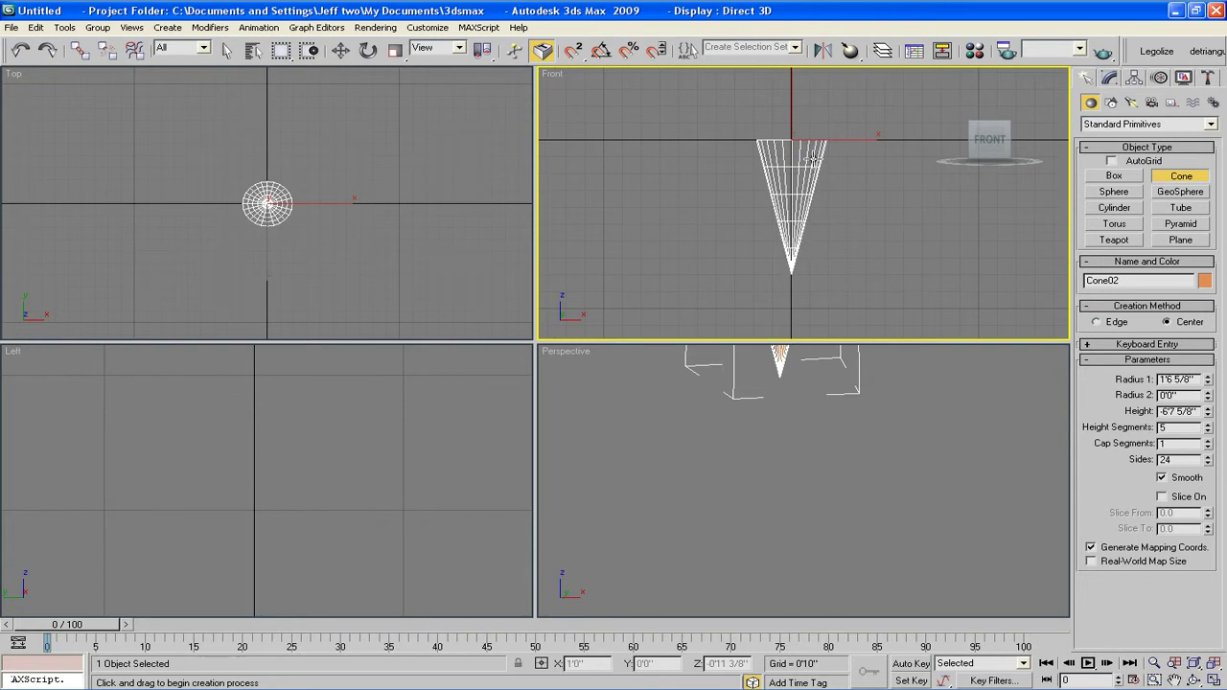
pyautogui.press('Delete')
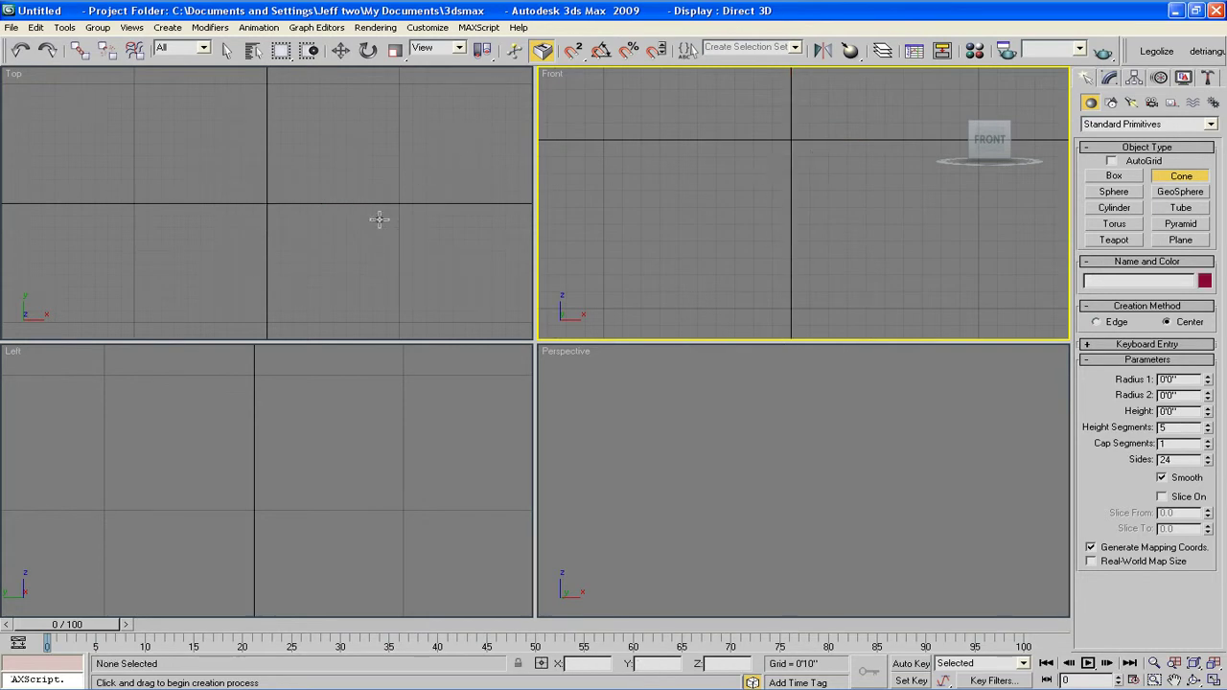
# - Draw a downward-pointing cone at the origin of the Top view, base radius about 1'3", tip radius 0, about 8'1" long
pyautogui.click(267, 203)
pyautogui.moveTo(269, 204); pyautogui.dragTo(284, 203)
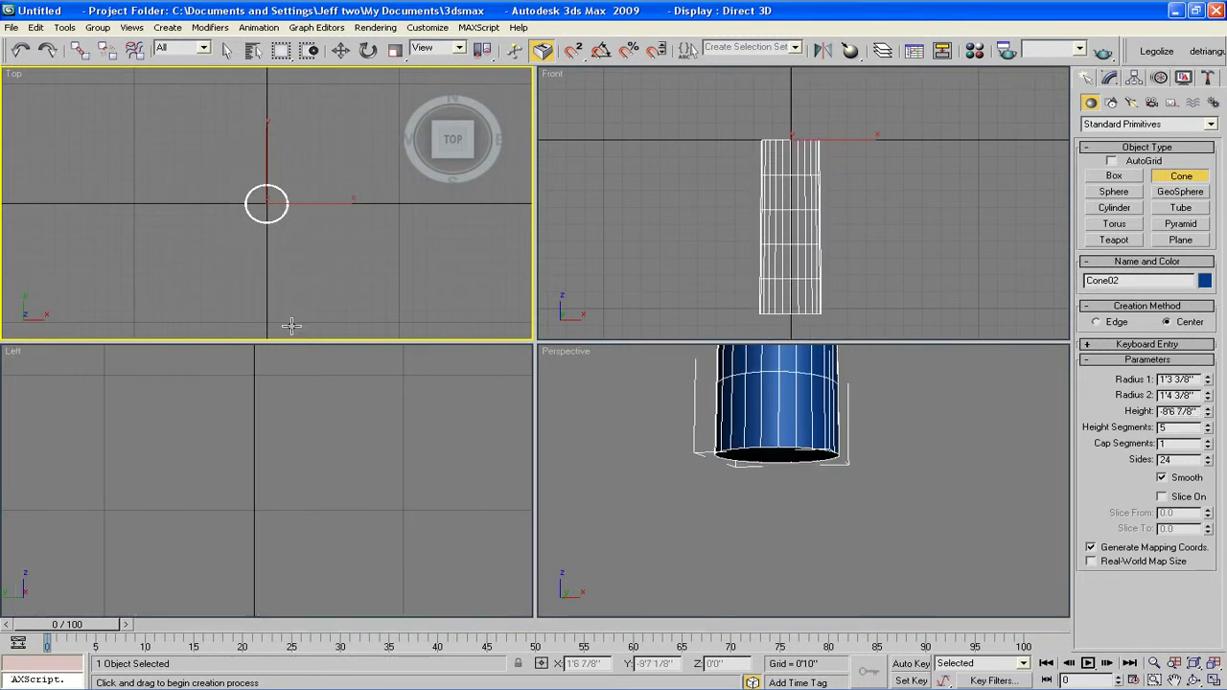
pyautogui.click(292, 320)
pyautogui.click(294, 379)
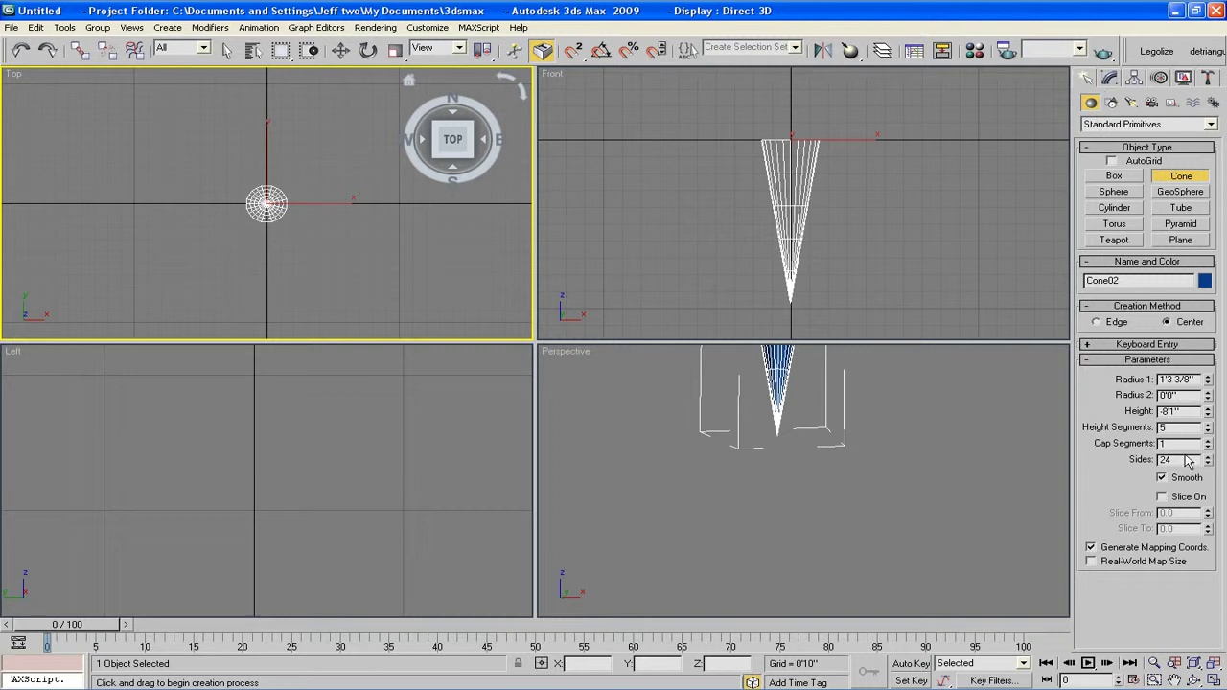
# - Convert the cone to an Editable Poly
pyautogui.click(1115, 79)
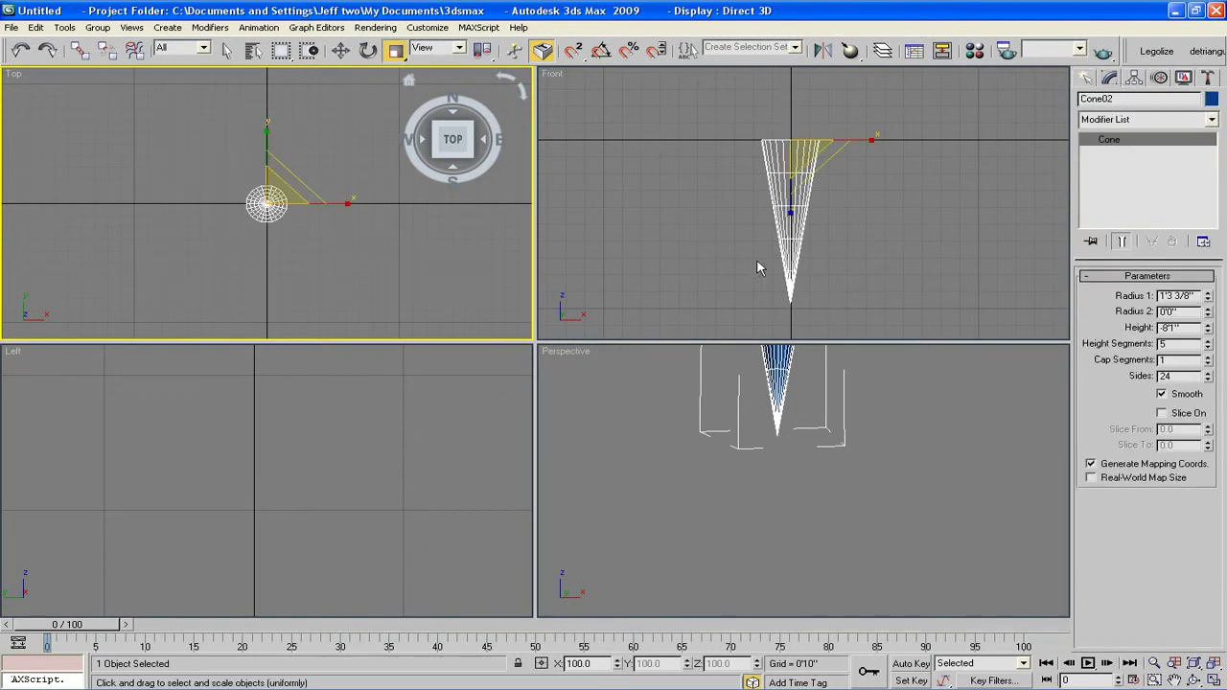
pyautogui.rightClick(1116, 147)
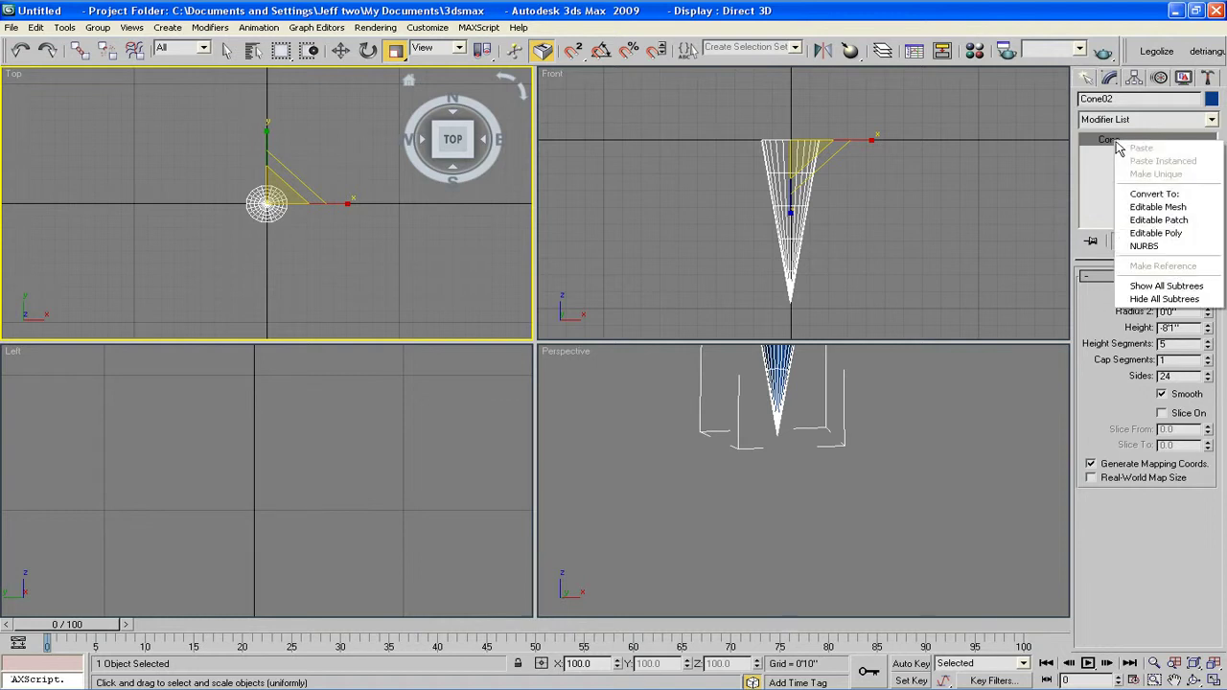
pyautogui.click(1129, 232)
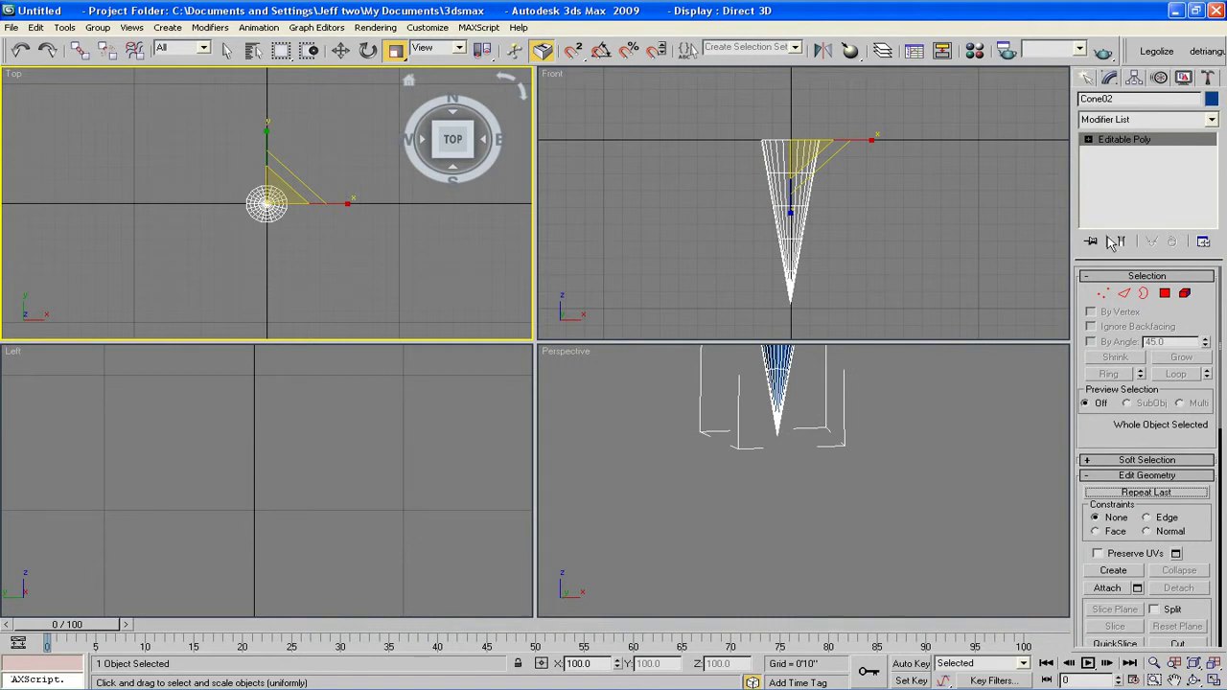
# - Select only the edge ring around the cone's wide top end and scale it uniformly inward, narrower than the ring below it
pyautogui.click(1124, 294)
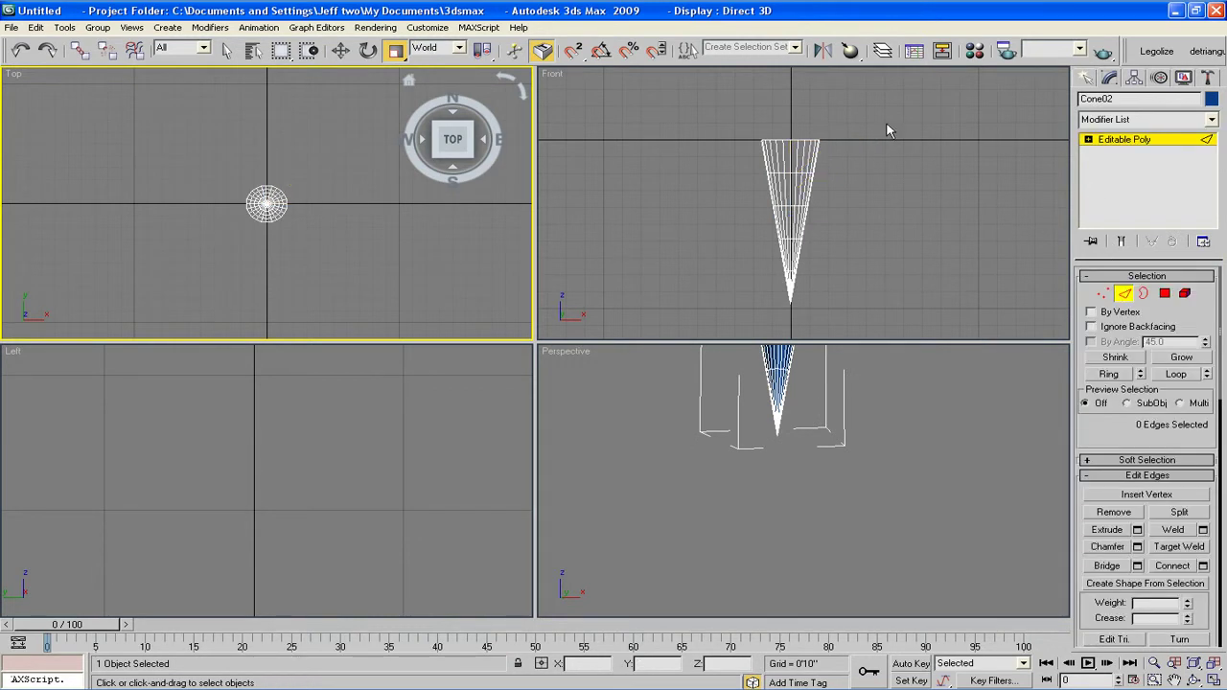
pyautogui.click(844, 130)
pyautogui.moveTo(842, 125); pyautogui.dragTo(739, 152)
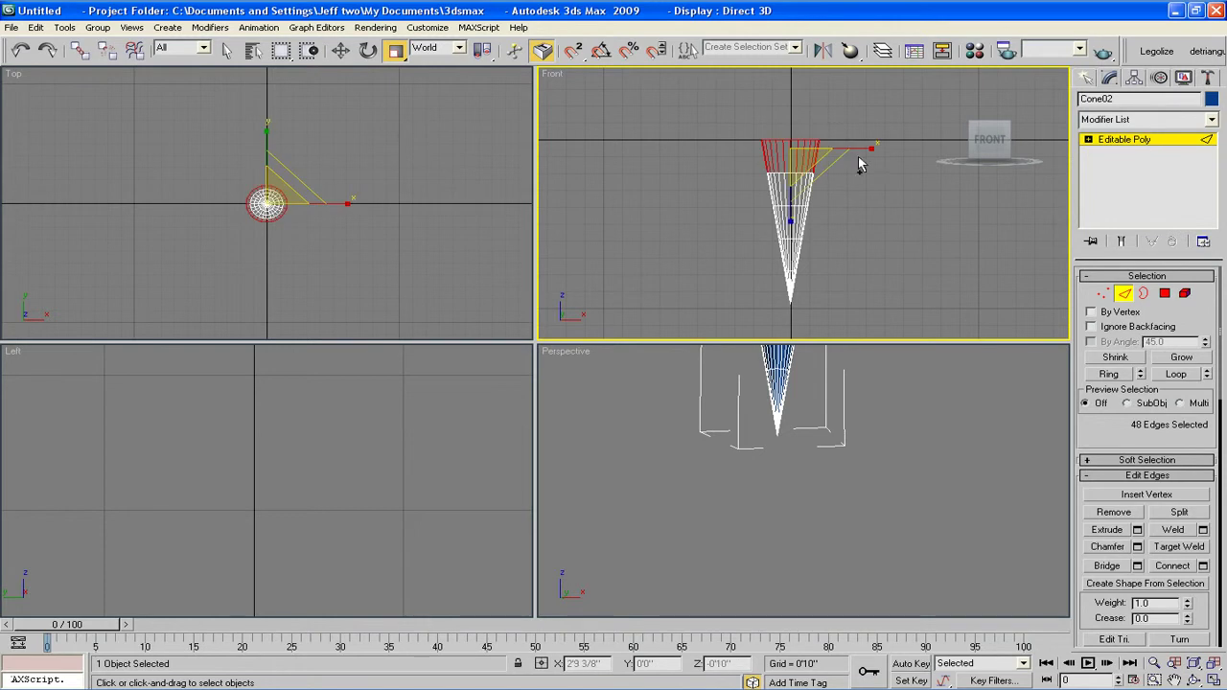
pyautogui.keyDown('ctrl'); pyautogui.moveTo(871, 159); pyautogui.dragTo(931, 230); pyautogui.keyUp('ctrl')
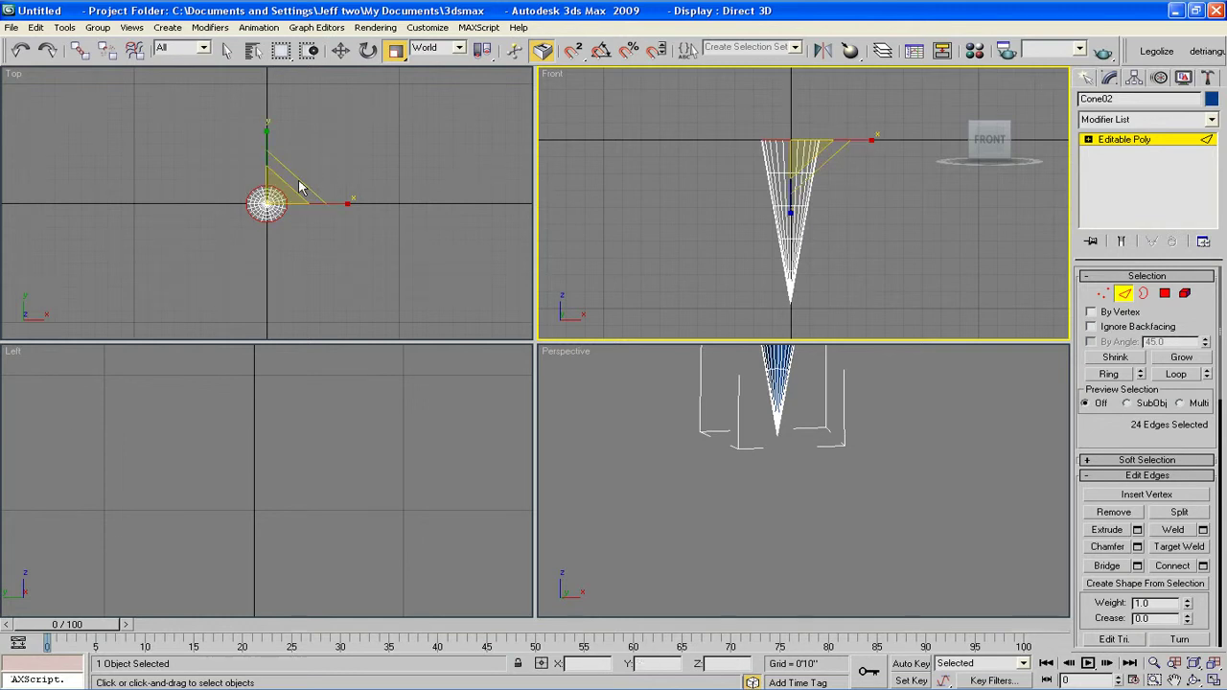
pyautogui.rightClick(370, 163)
pyautogui.moveTo(284, 182); pyautogui.dragTo(269, 222)
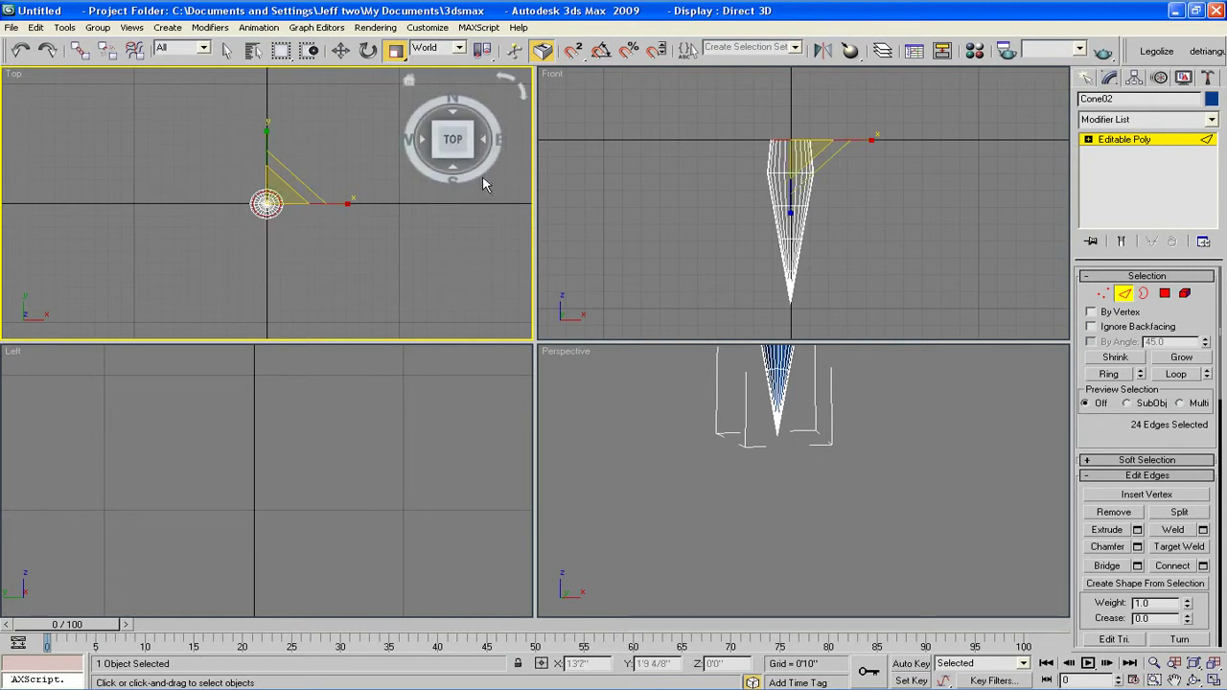
# - Isolate the second edge ring from the top in the Left view and move it slightly in the positive Y direction
pyautogui.click(376, 398)
pyautogui.click(360, 437)
pyautogui.scroll(-2, 342, 423)
pyautogui.scroll(-2, 342, 413)
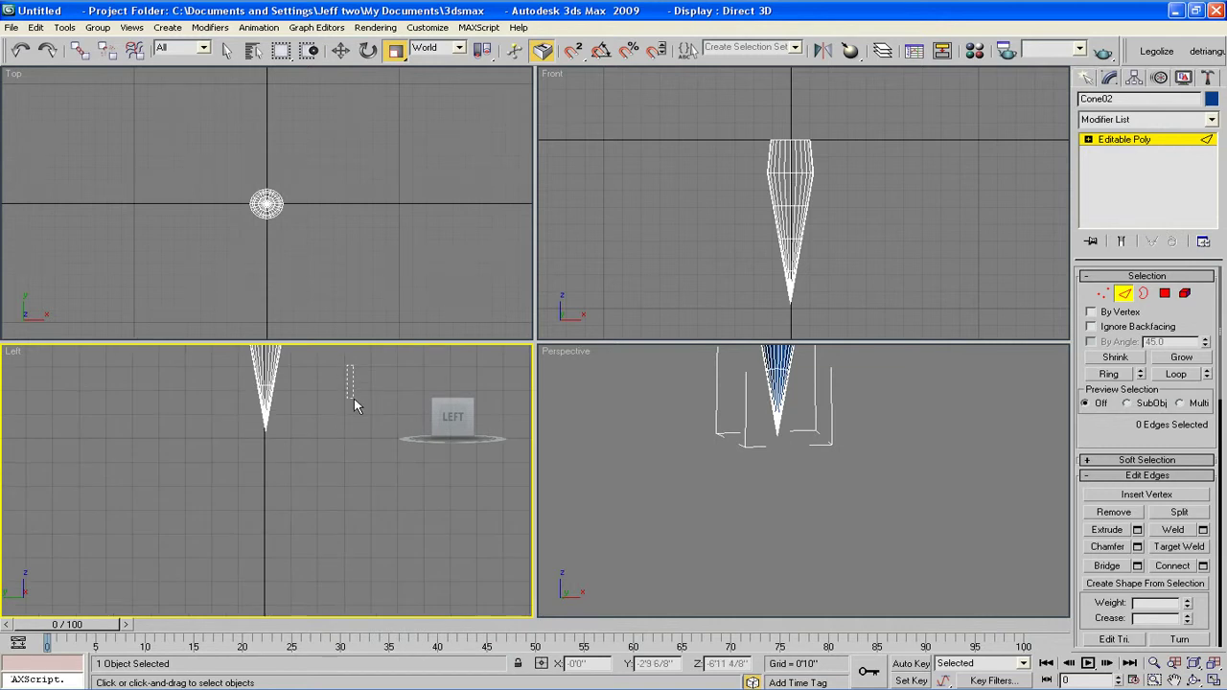
pyautogui.moveTo(355, 407); pyautogui.dragTo(326, 457, button='middle')
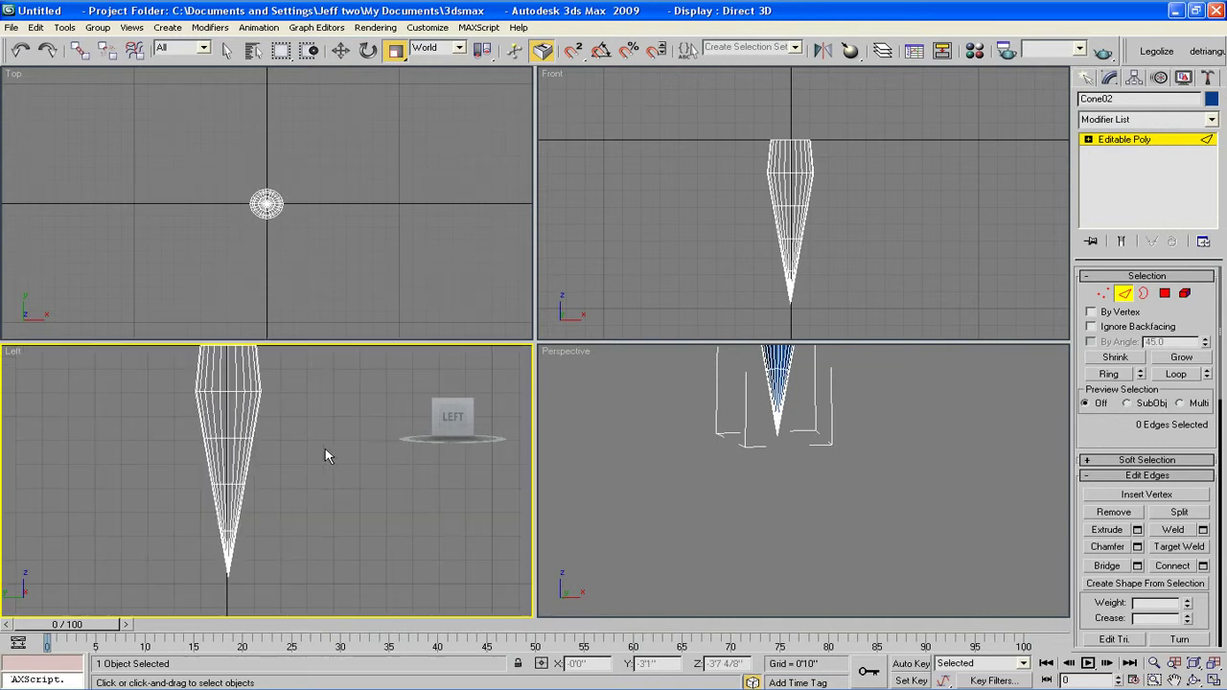
pyautogui.hotkey('ctrl', 'z')
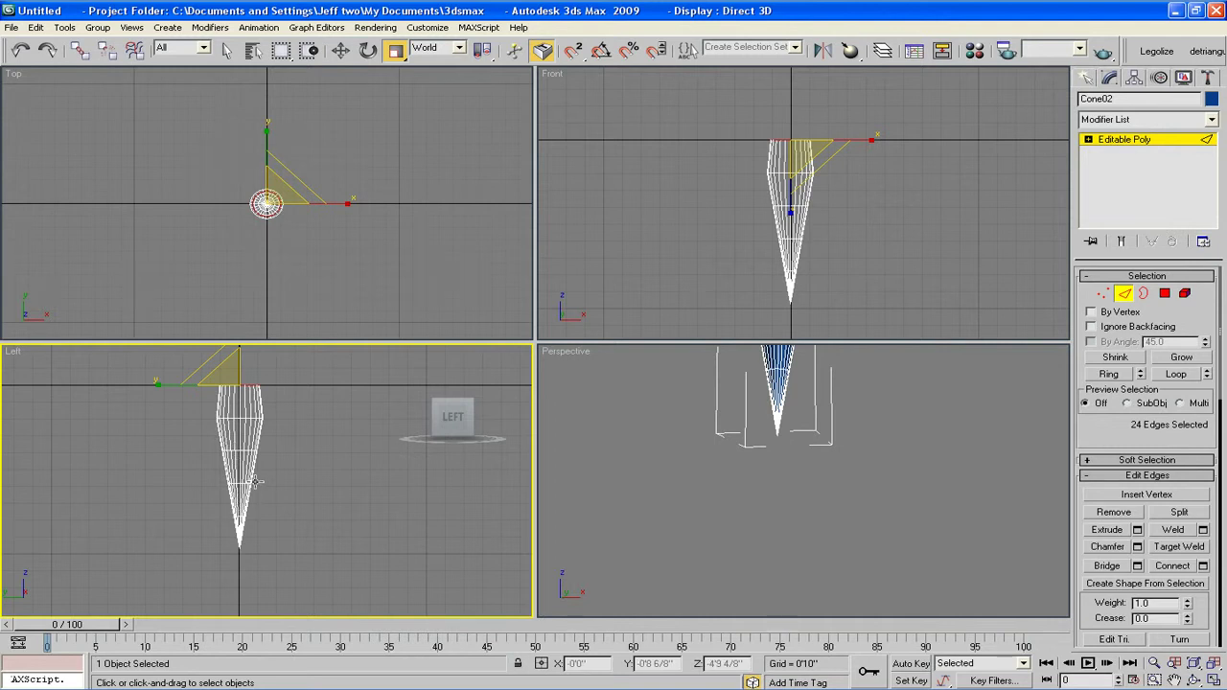
pyautogui.press('w')
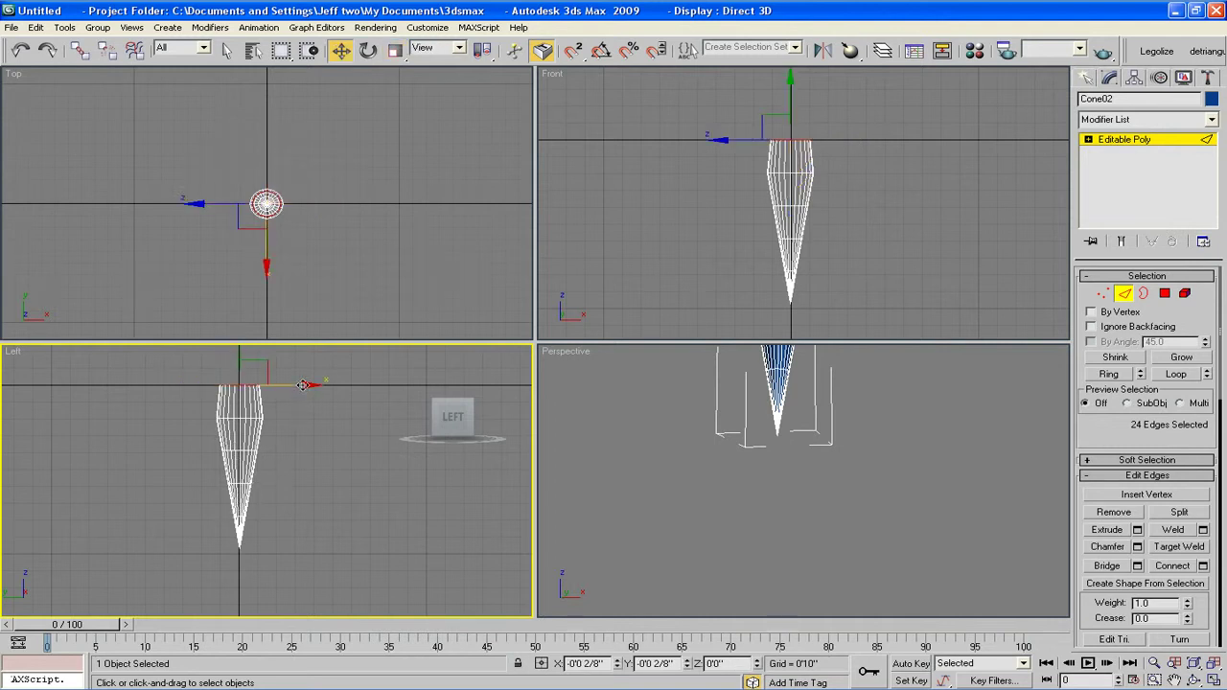
pyautogui.moveTo(277, 407); pyautogui.dragTo(201, 430)
pyautogui.keyDown('alt'); pyautogui.moveTo(283, 392); pyautogui.dragTo(190, 409); pyautogui.keyUp('alt')
pyautogui.keyDown('alt'); pyautogui.moveTo(291, 432); pyautogui.dragTo(214, 457); pyautogui.keyUp('alt')
pyautogui.moveTo(295, 417); pyautogui.dragTo(286, 417)
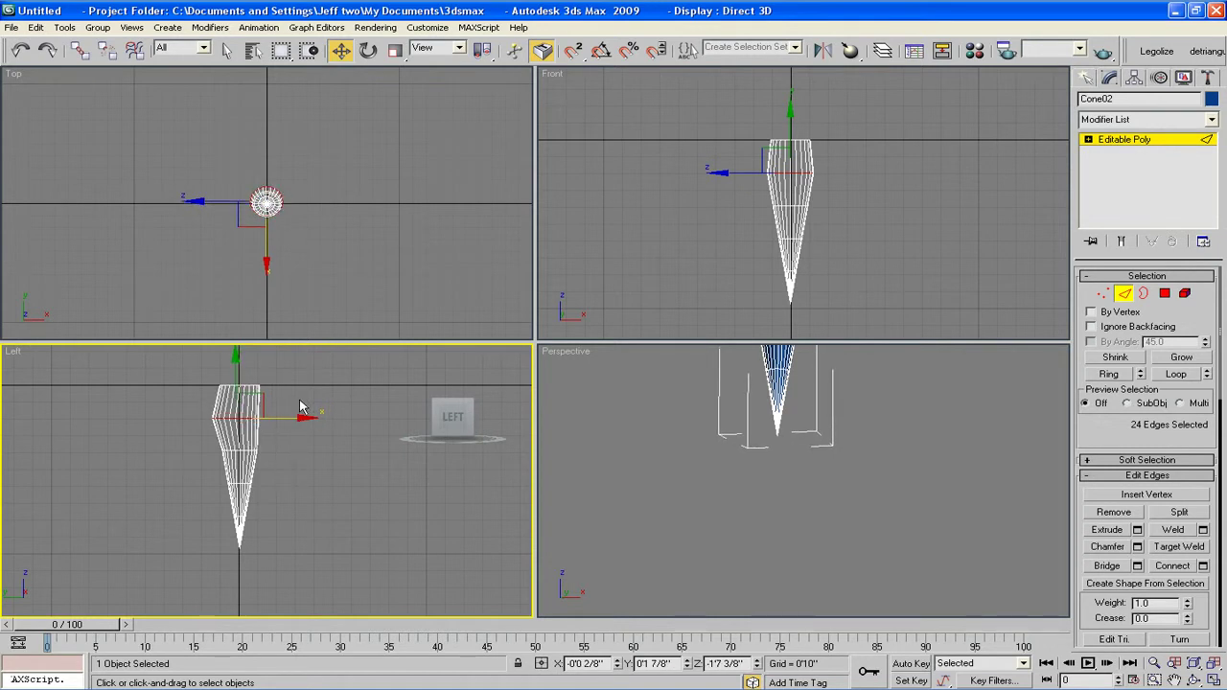
# - Select the edges from the top ring down to the third ring and shift them together slightly in positive Y
pyautogui.moveTo(295, 371); pyautogui.dragTo(199, 466)
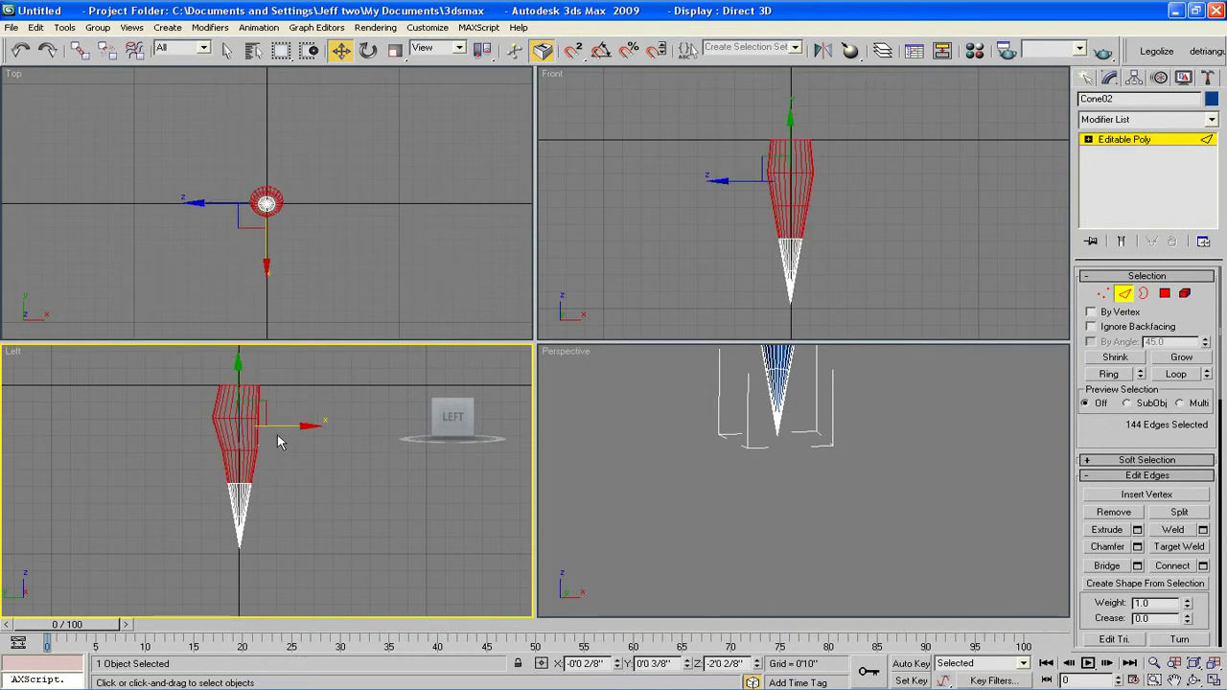
pyautogui.keyDown('alt'); pyautogui.moveTo(292, 465); pyautogui.dragTo(210, 495); pyautogui.keyUp('alt')
pyautogui.moveTo(303, 416); pyautogui.dragTo(294, 416)
# - Isolate the fourth edge ring from the top and nudge it slightly in positive Y
pyautogui.moveTo(294, 475); pyautogui.dragTo(216, 497)
pyautogui.keyDown('alt'); pyautogui.moveTo(282, 453); pyautogui.dragTo(200, 473); pyautogui.keyUp('alt')
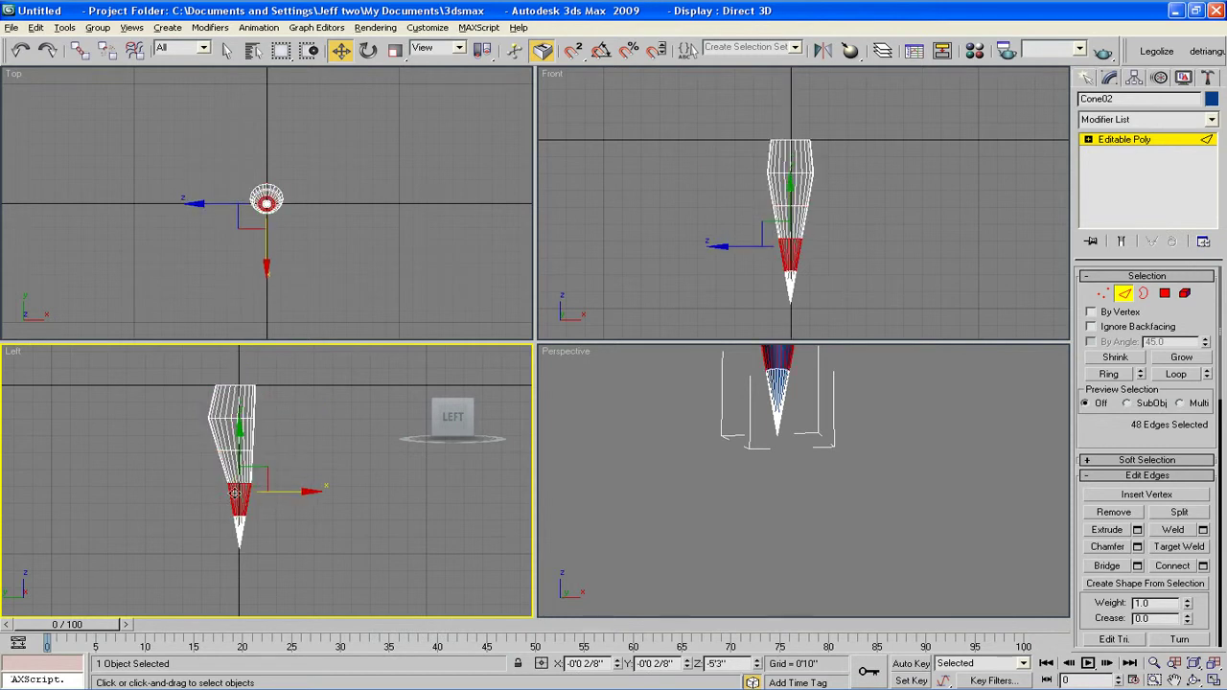
pyautogui.keyDown('alt'); pyautogui.moveTo(264, 504); pyautogui.dragTo(230, 524); pyautogui.keyUp('alt')
pyautogui.moveTo(286, 481); pyautogui.dragTo(280, 482)
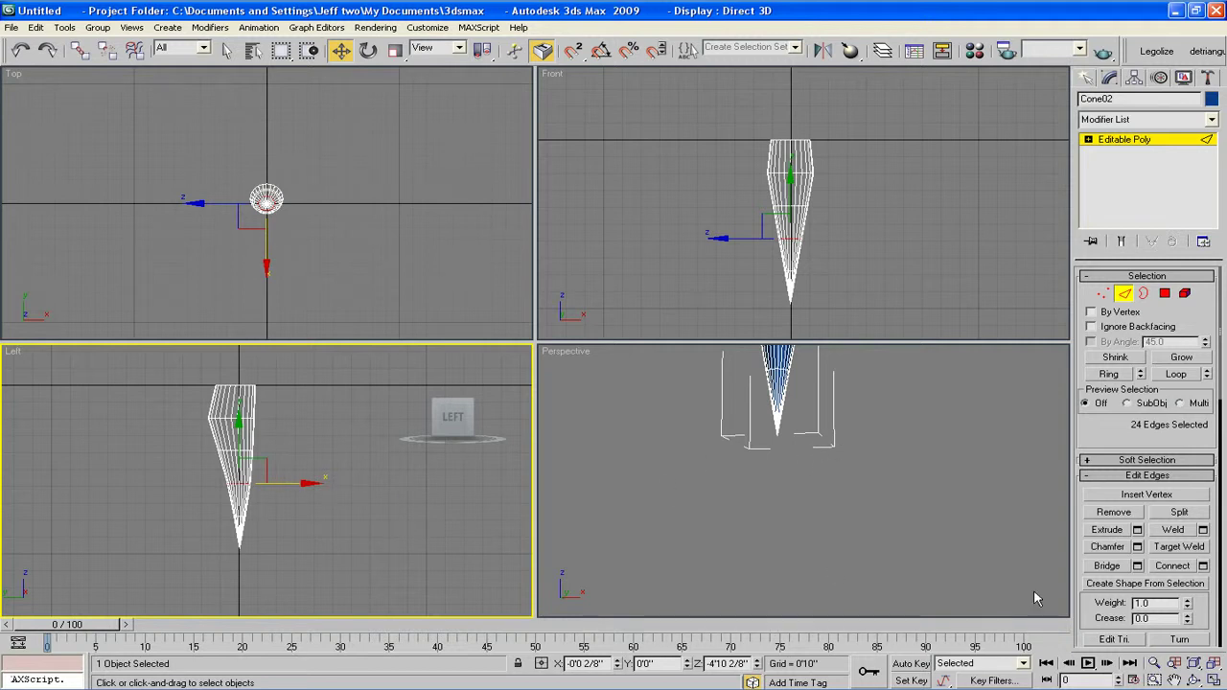
# - Select the two central polygons between the lowest edge ring and the tip, working at polygon level in the maximized Left view
pyautogui.click(1215, 679)
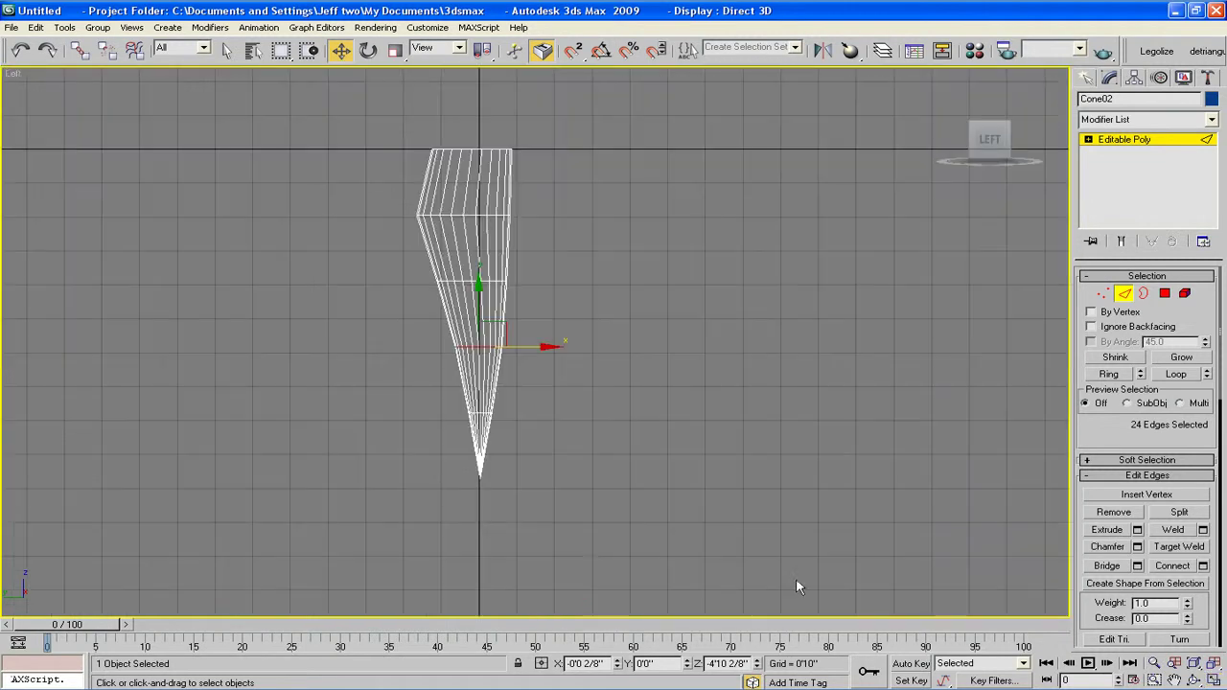
pyautogui.rightClick(550, 410)
pyautogui.scroll(4, 738, 446)
pyautogui.moveTo(624, 467); pyautogui.dragTo(675, 253, button='middle')
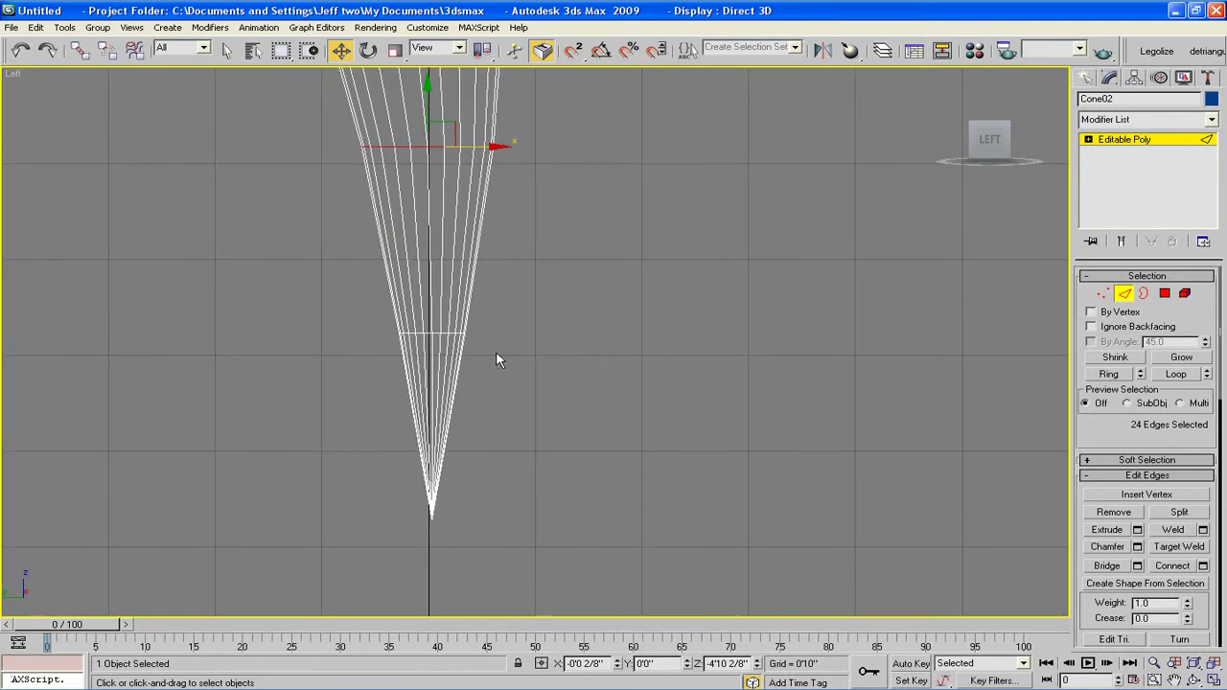
pyautogui.click(432, 346)
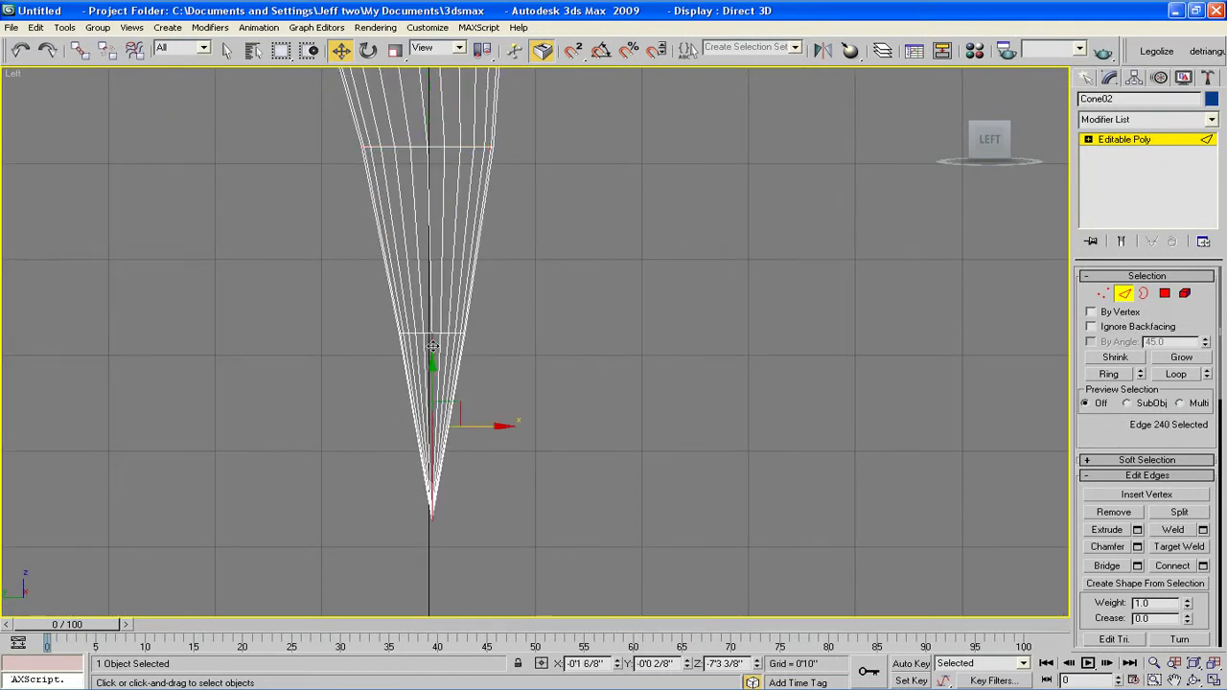
pyautogui.click(1165, 293)
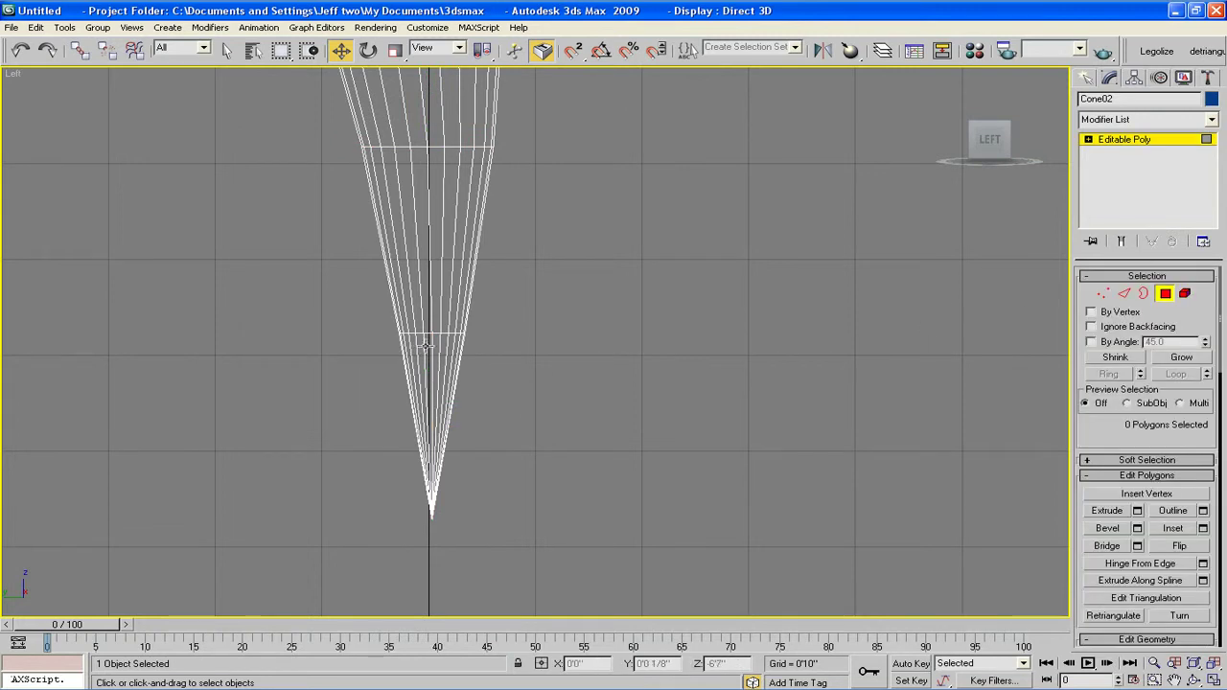
pyautogui.click(428, 347)
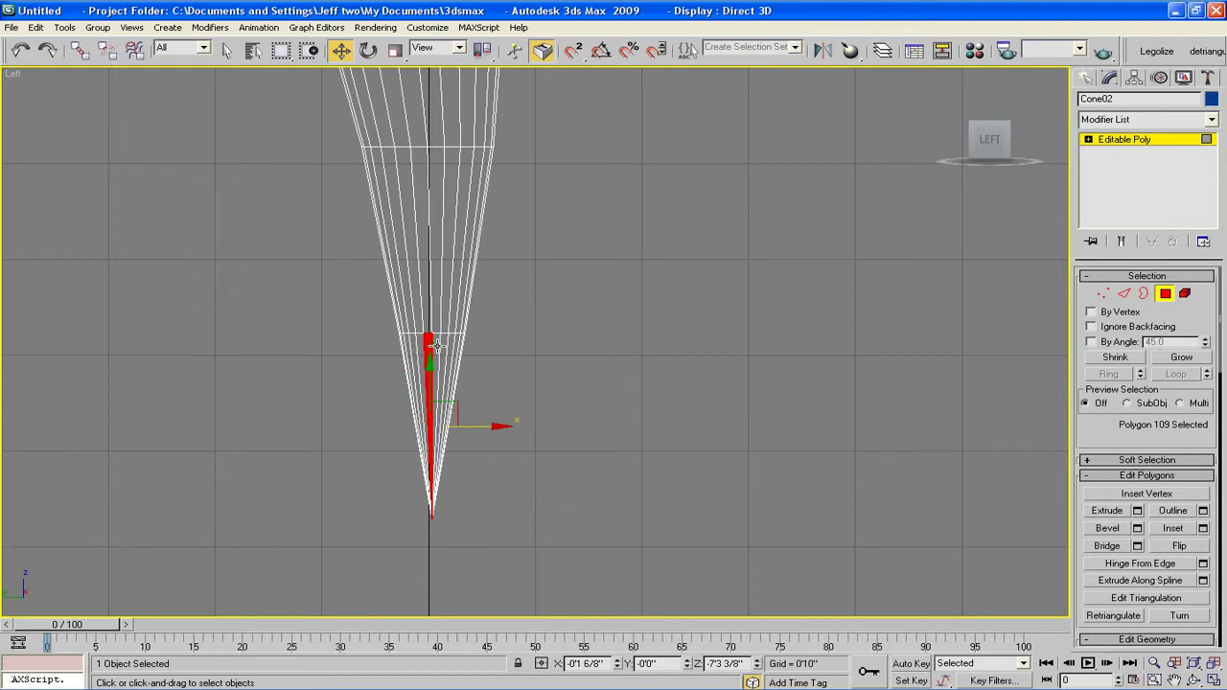
pyautogui.keyDown('ctrl'); pyautogui.click(432, 347); pyautogui.keyUp('ctrl')
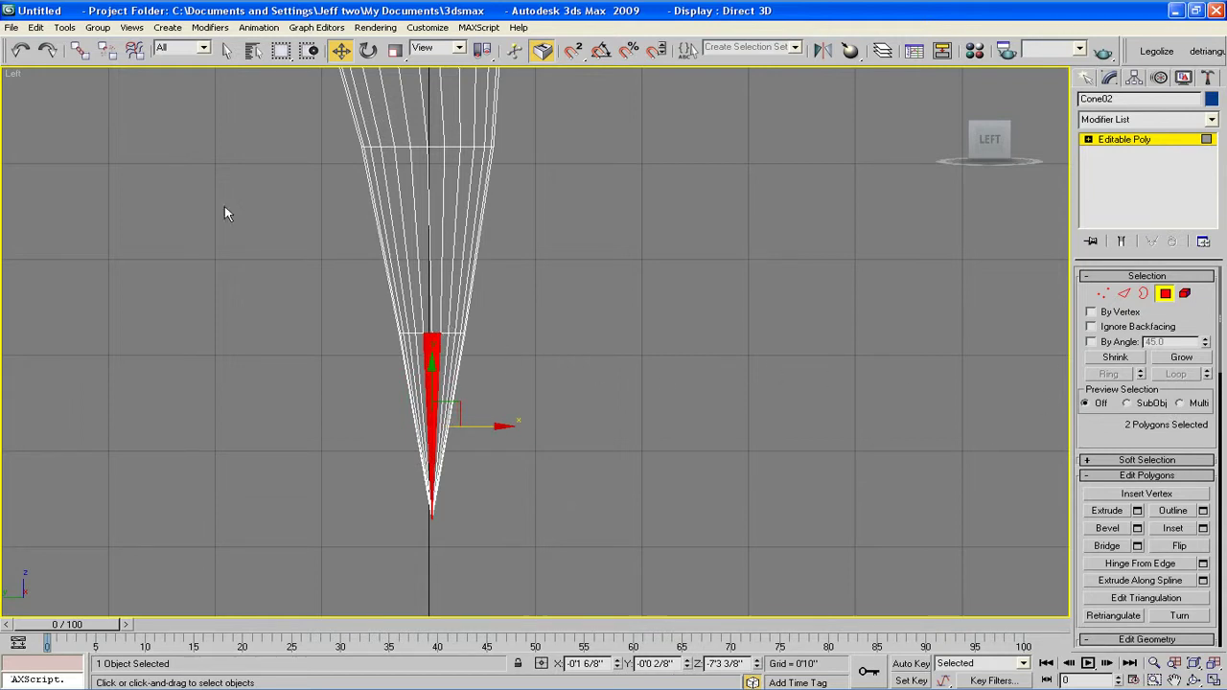
# - From the Right view, add the two opposite central tip polygons to the selection with Ignore Backfacing enabled
pyautogui.click(14, 72)
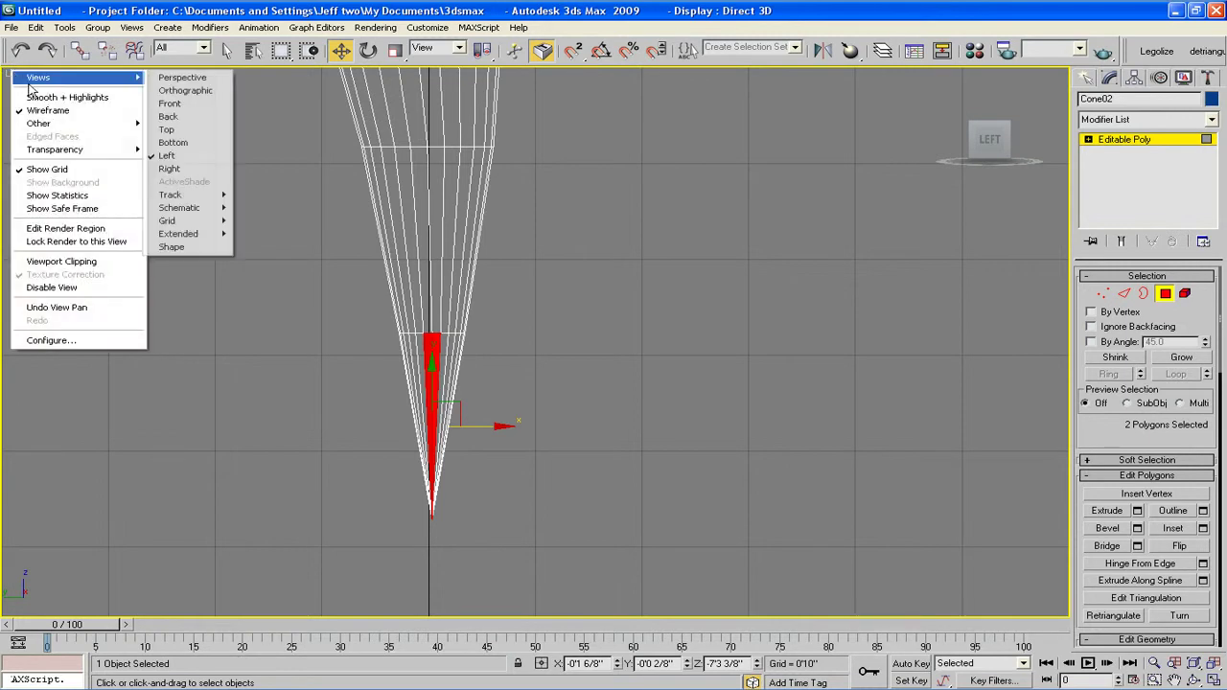
pyautogui.moveTo(115, 85)
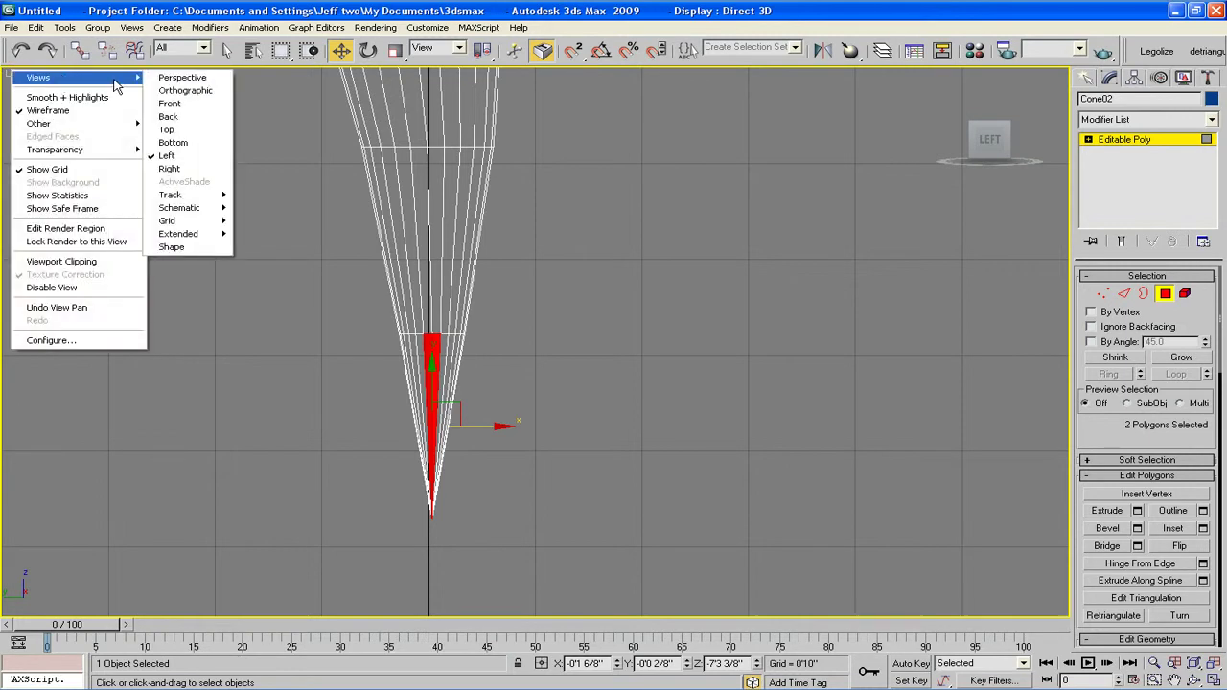
pyautogui.click(169, 169)
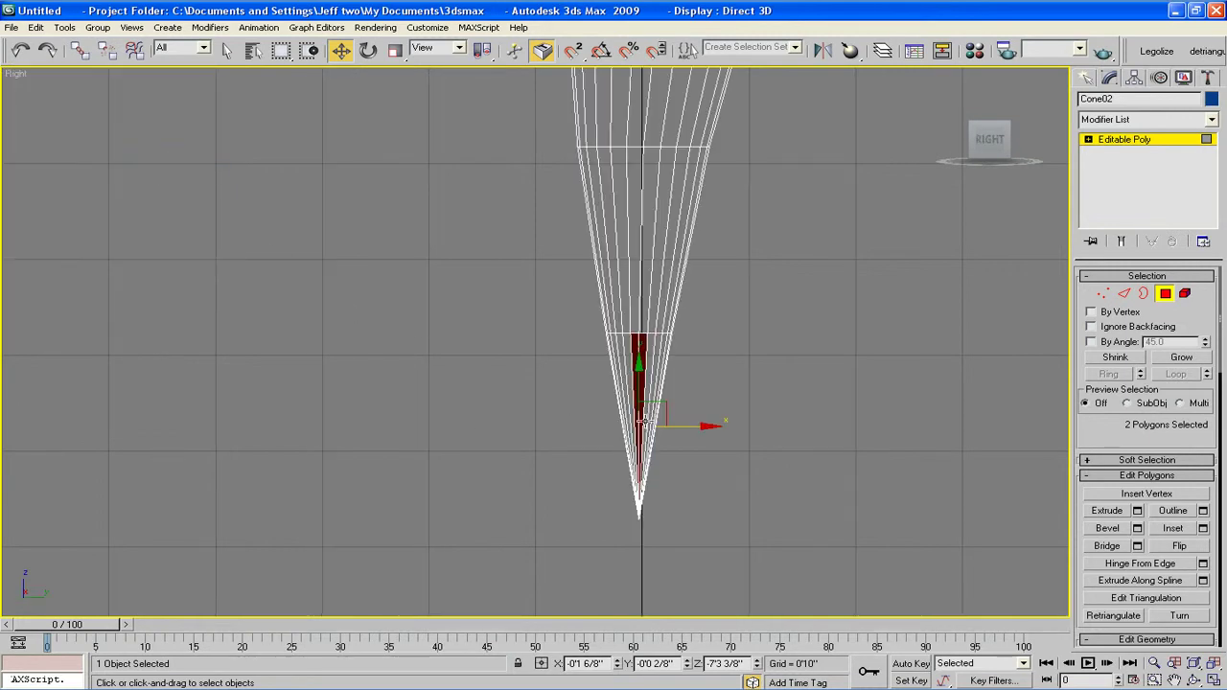
pyautogui.click(1091, 327)
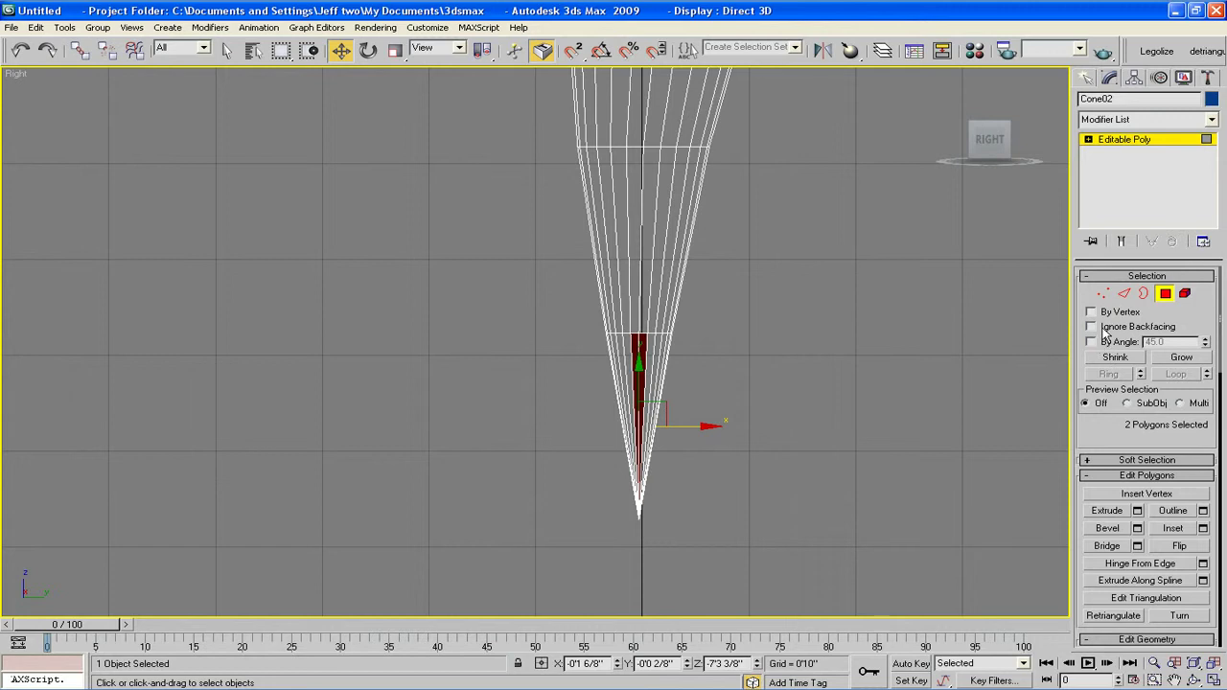
pyautogui.keyDown('ctrl'); pyautogui.click(634, 341); pyautogui.keyUp('ctrl')
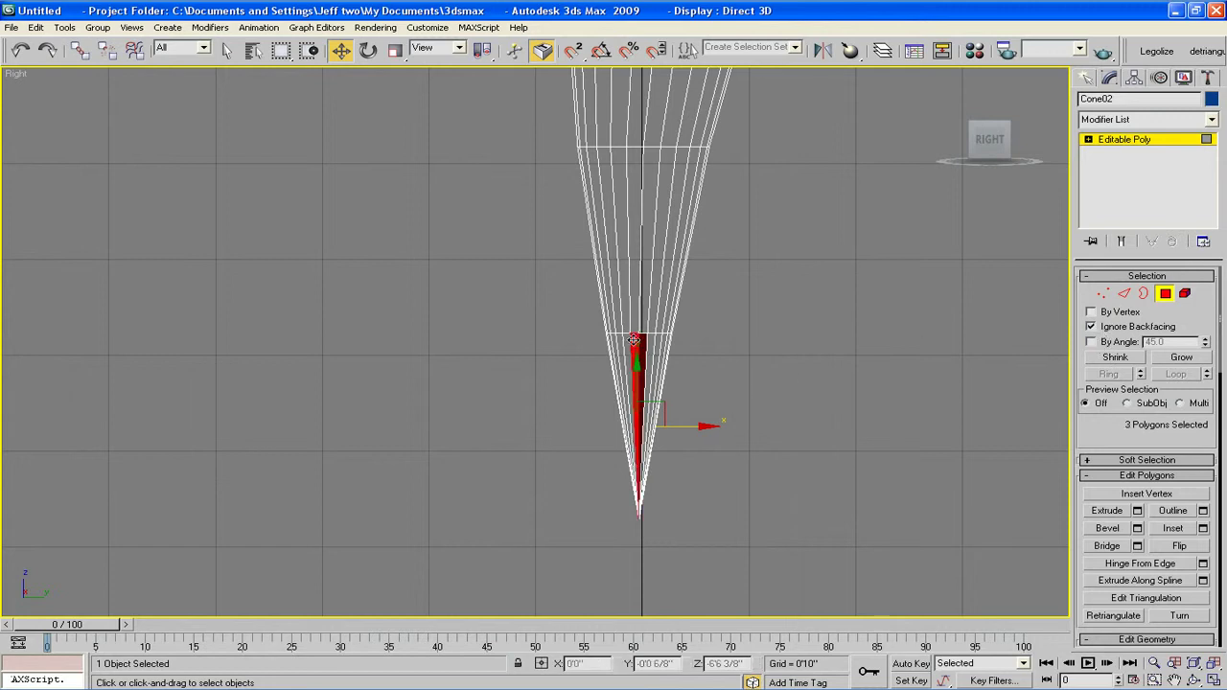
pyautogui.keyDown('ctrl'); pyautogui.click(641, 342); pyautogui.keyUp('ctrl')
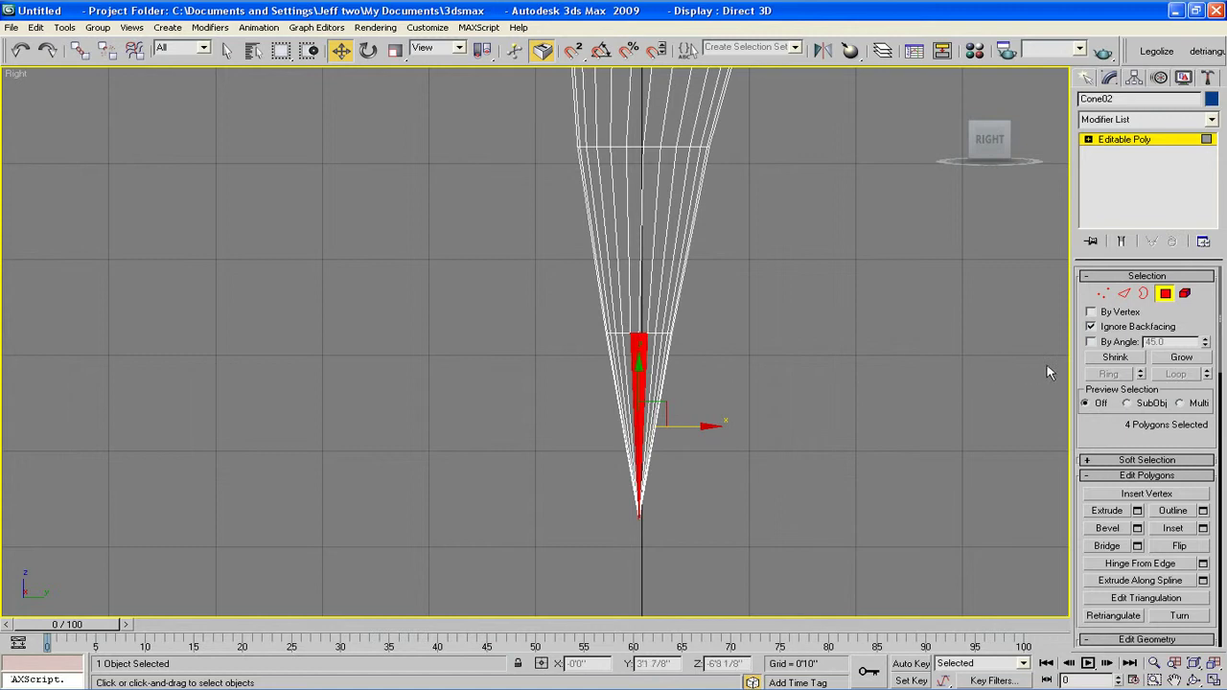
# - Extrude the four selected tip polygons as a group by 0'10", working from the front in the Perspective view
pyautogui.press('p')
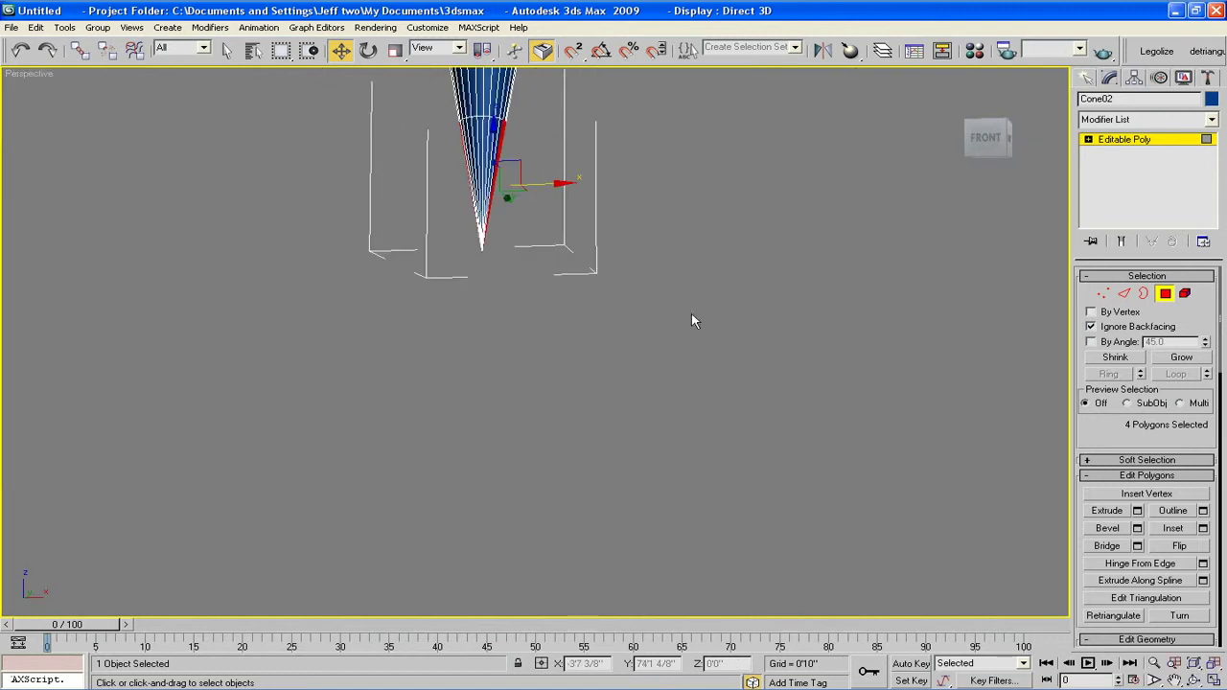
pyautogui.moveTo(742, 169); pyautogui.dragTo(755, 600, button='middle')
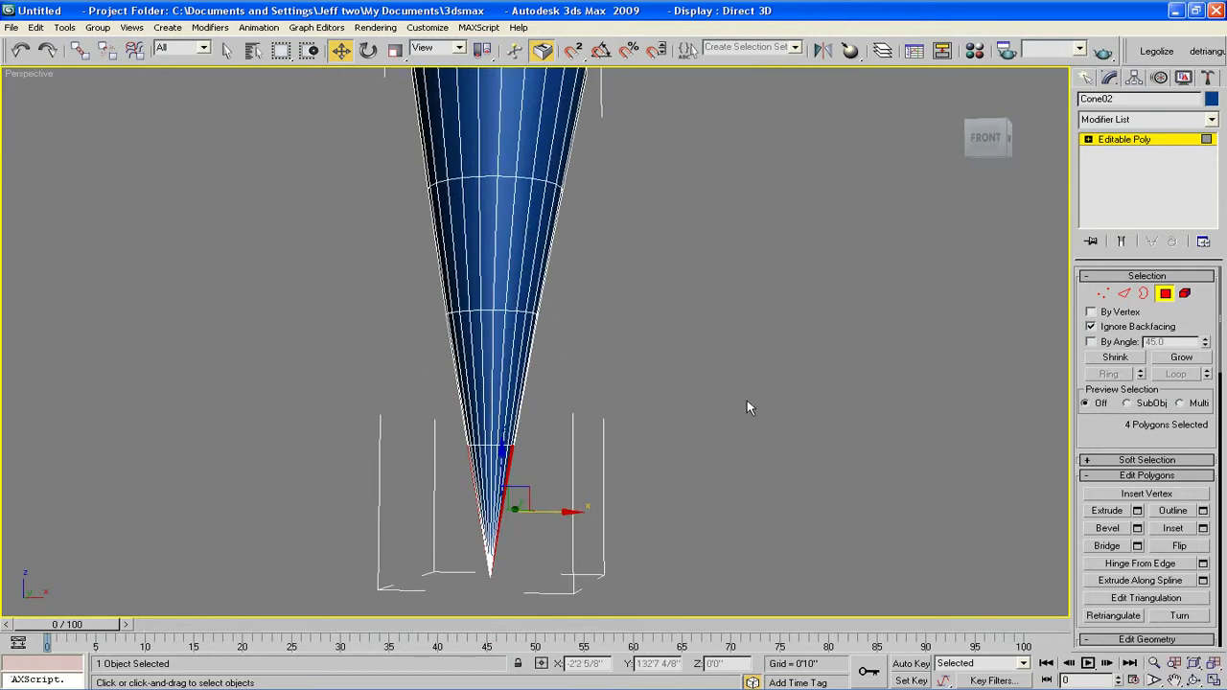
pyautogui.scroll(-5, 749, 404)
pyautogui.scroll(2, 726, 350)
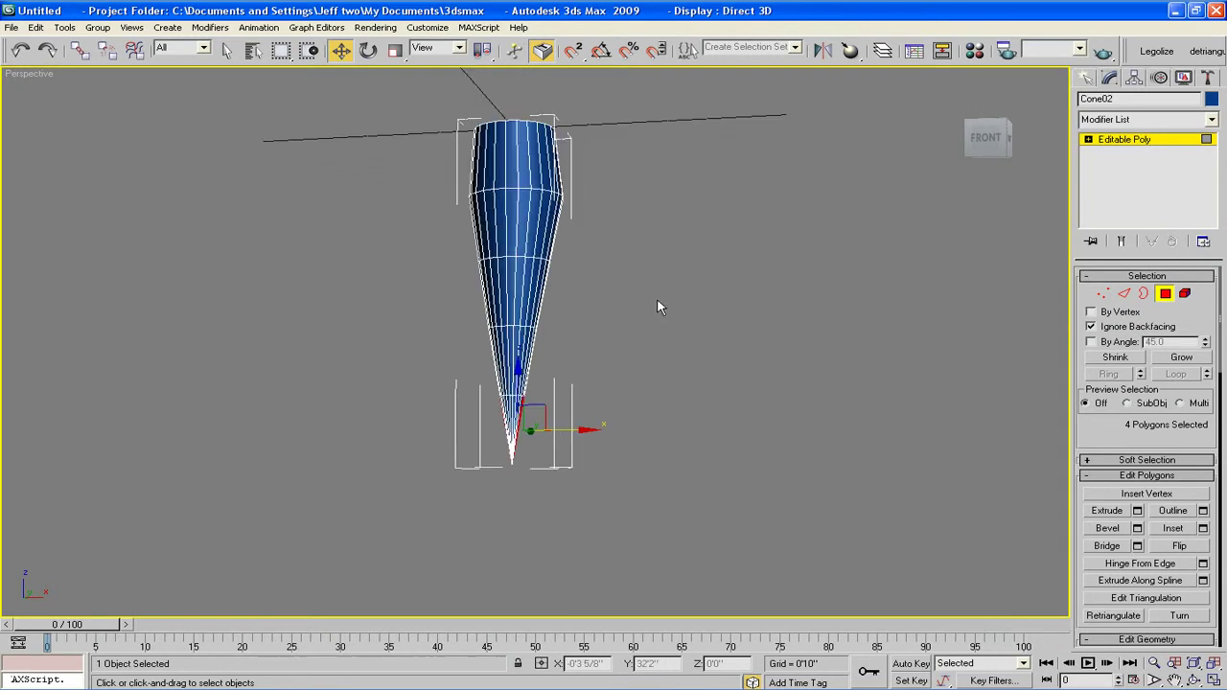
pyautogui.keyDown('alt'); pyautogui.moveTo(658, 303); pyautogui.dragTo(679, 323, button='middle'); pyautogui.keyUp('alt')
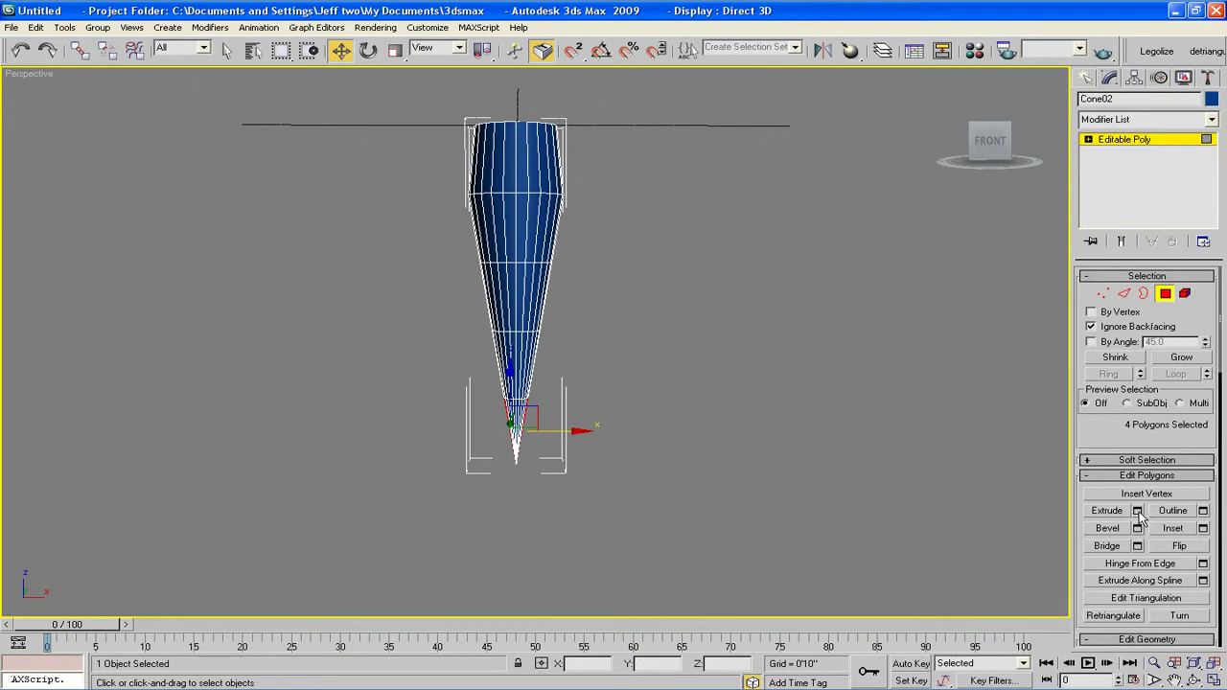
pyautogui.click(484, 50)
pyautogui.click(1137, 511)
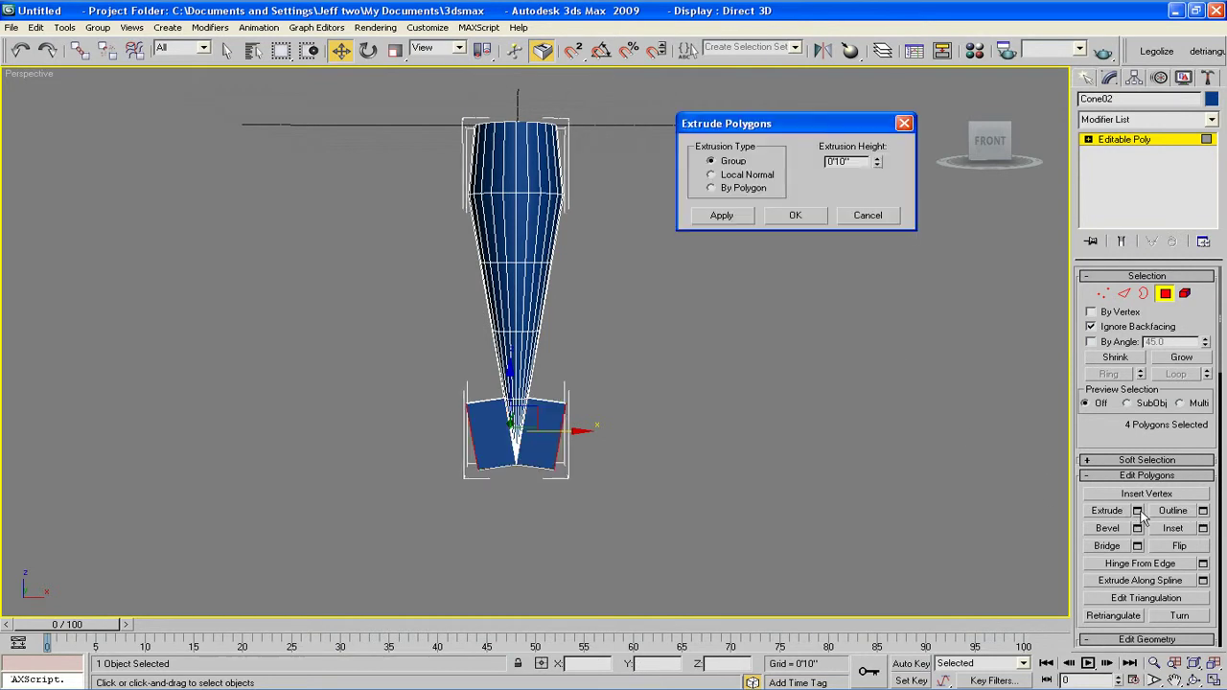
pyautogui.click(801, 215)
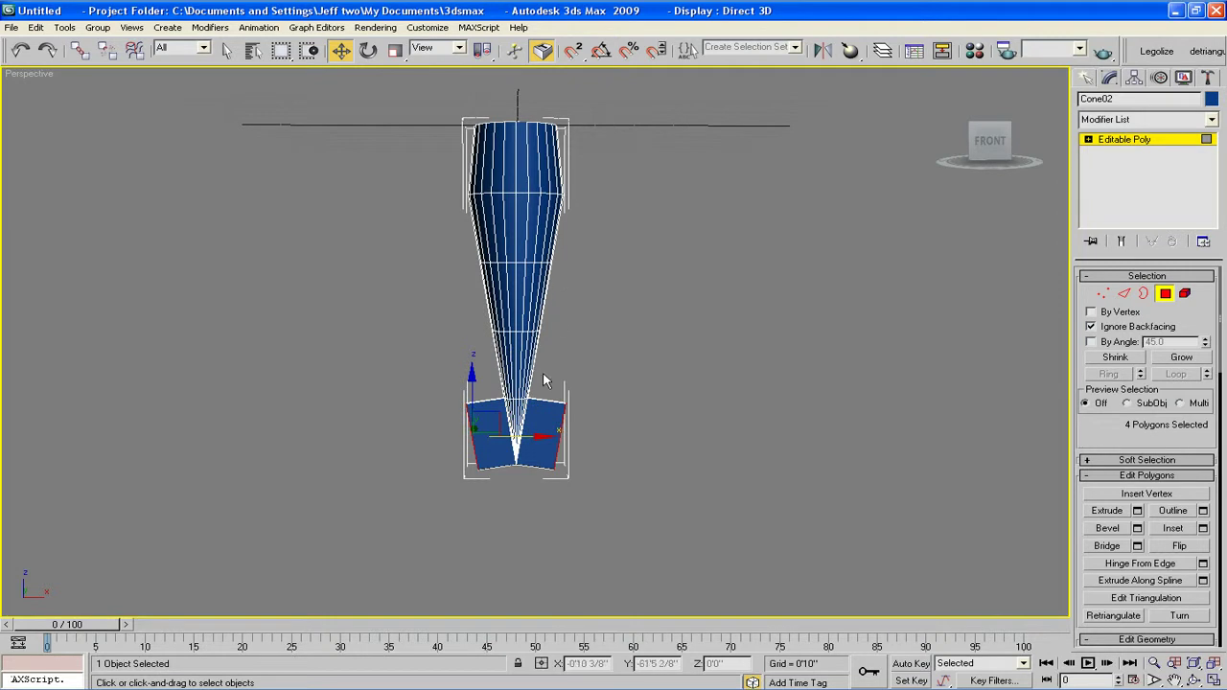
# - Scale the extruded end faces wider along X about their own centers and slightly shorter along Z
pyautogui.press('r')
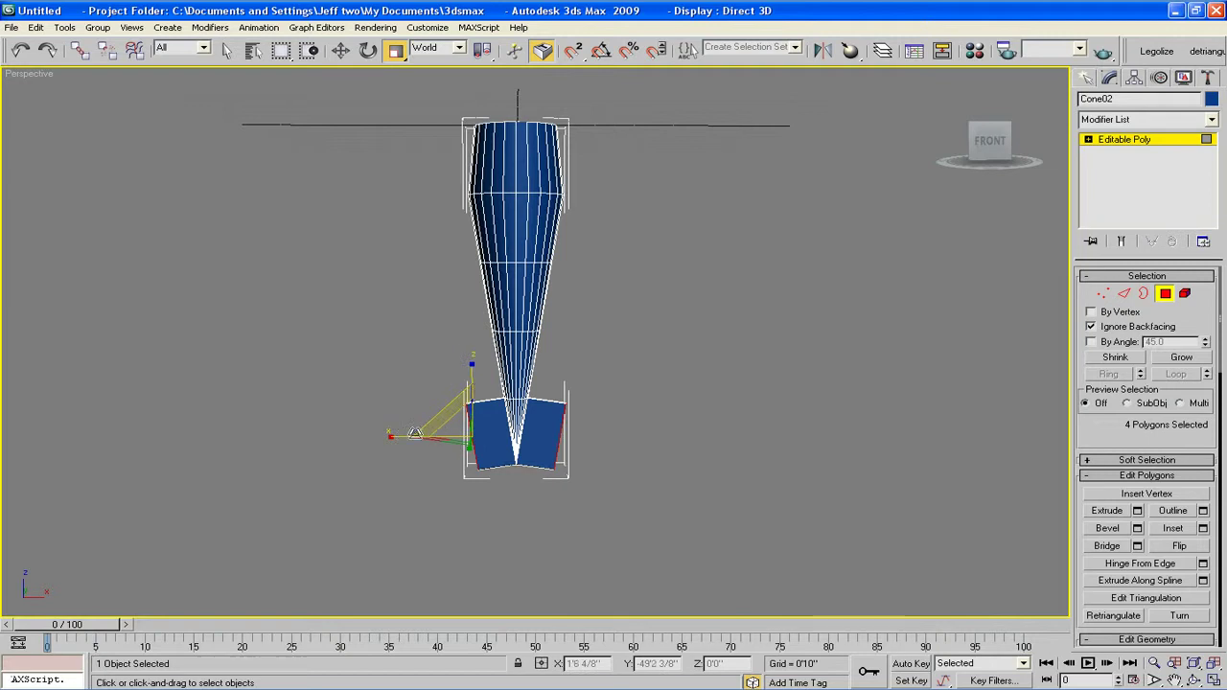
pyautogui.moveTo(399, 437); pyautogui.dragTo(205, 438)
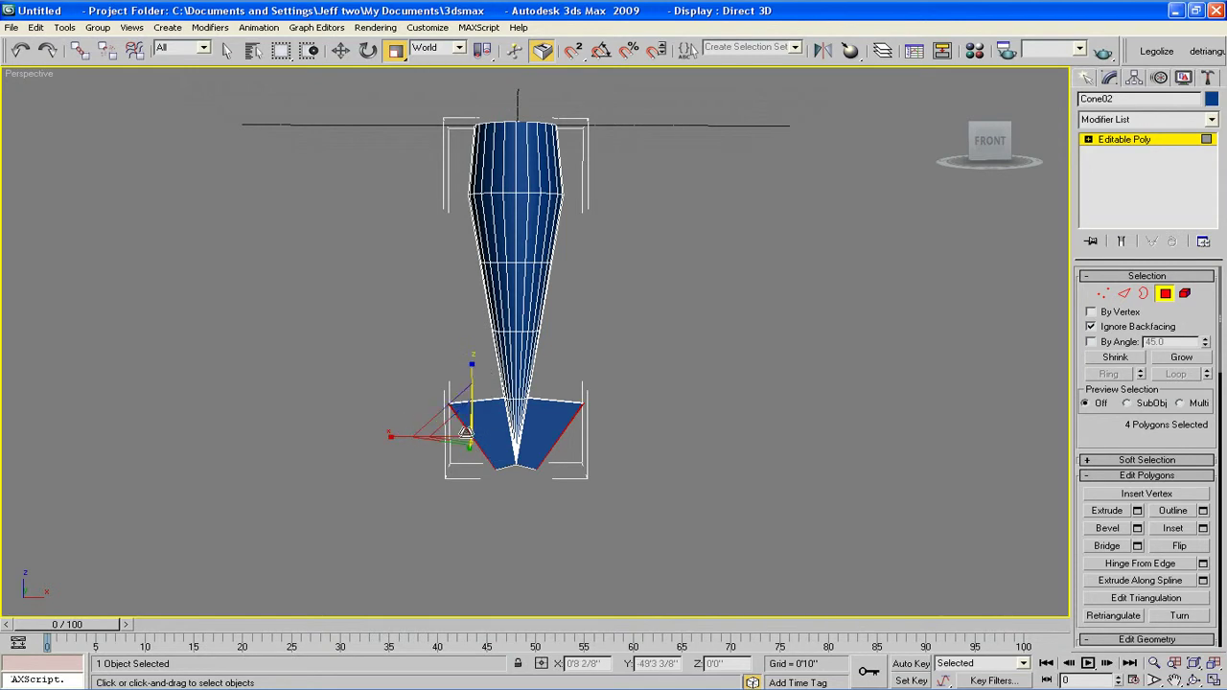
pyautogui.moveTo(475, 360); pyautogui.dragTo(472, 374)
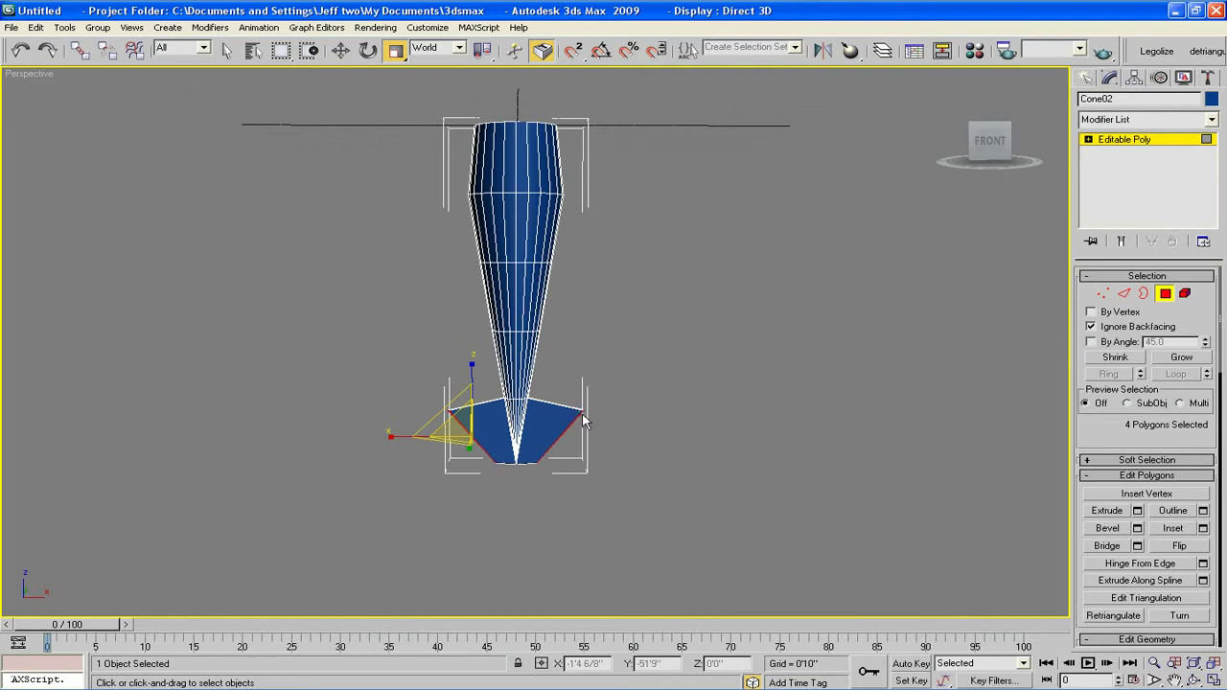
# - Lower the end faces about 0'4 5/8" in Z, scale them to 92 percent along Z and fine-tune their width along X
pyautogui.press('w')
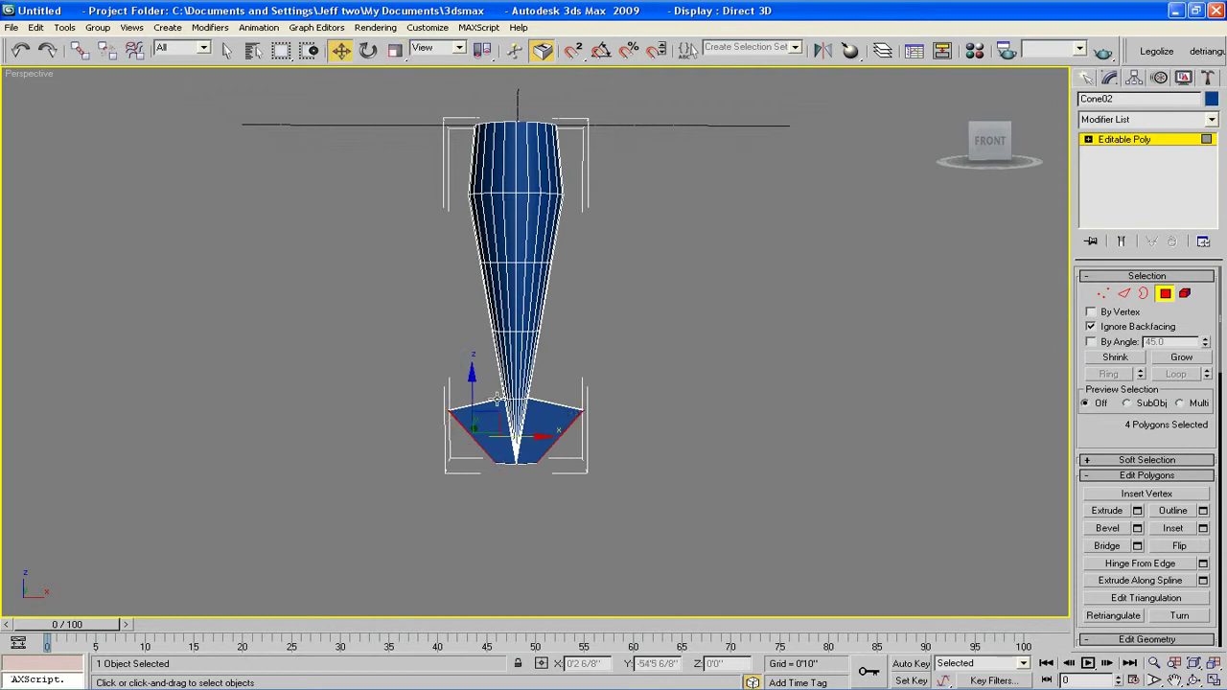
pyautogui.moveTo(473, 373); pyautogui.dragTo(473, 387)
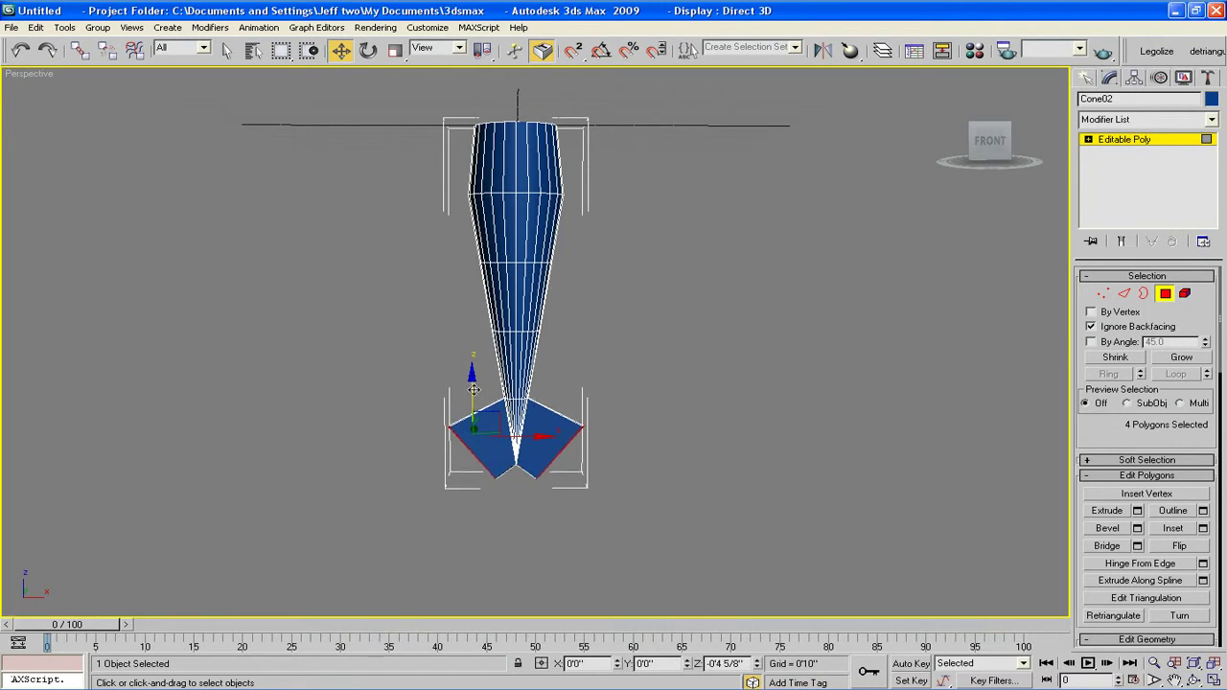
pyautogui.press('r')
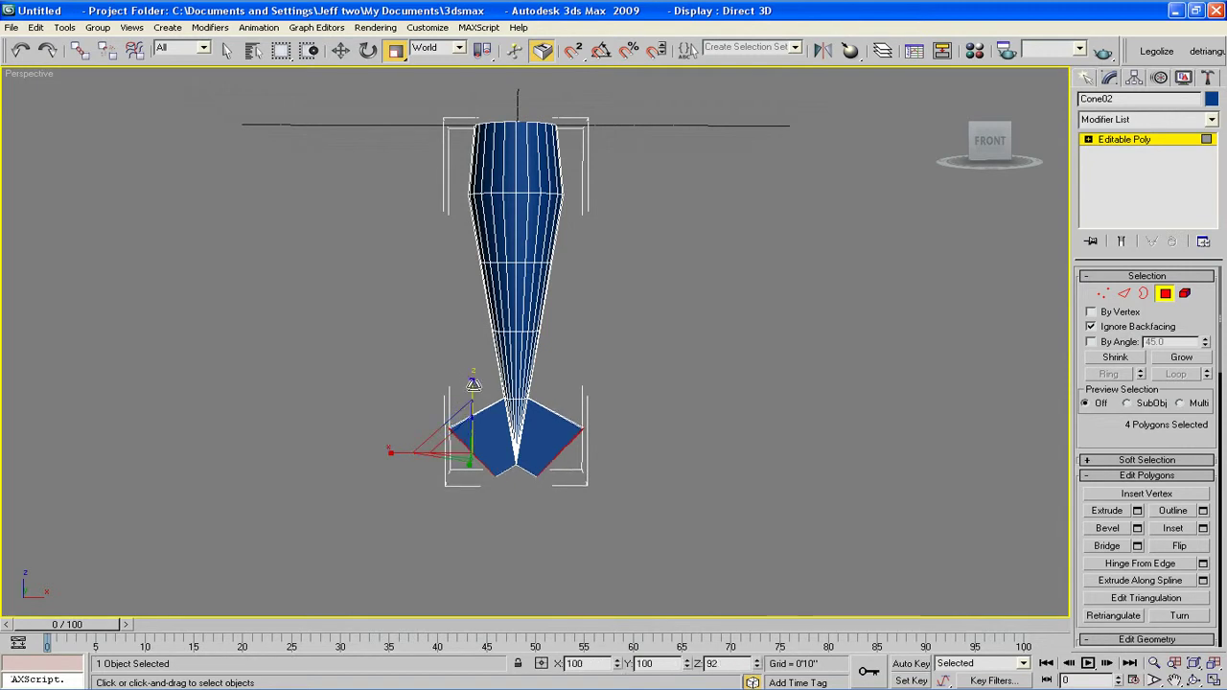
pyautogui.moveTo(384, 452); pyautogui.dragTo(377, 451)
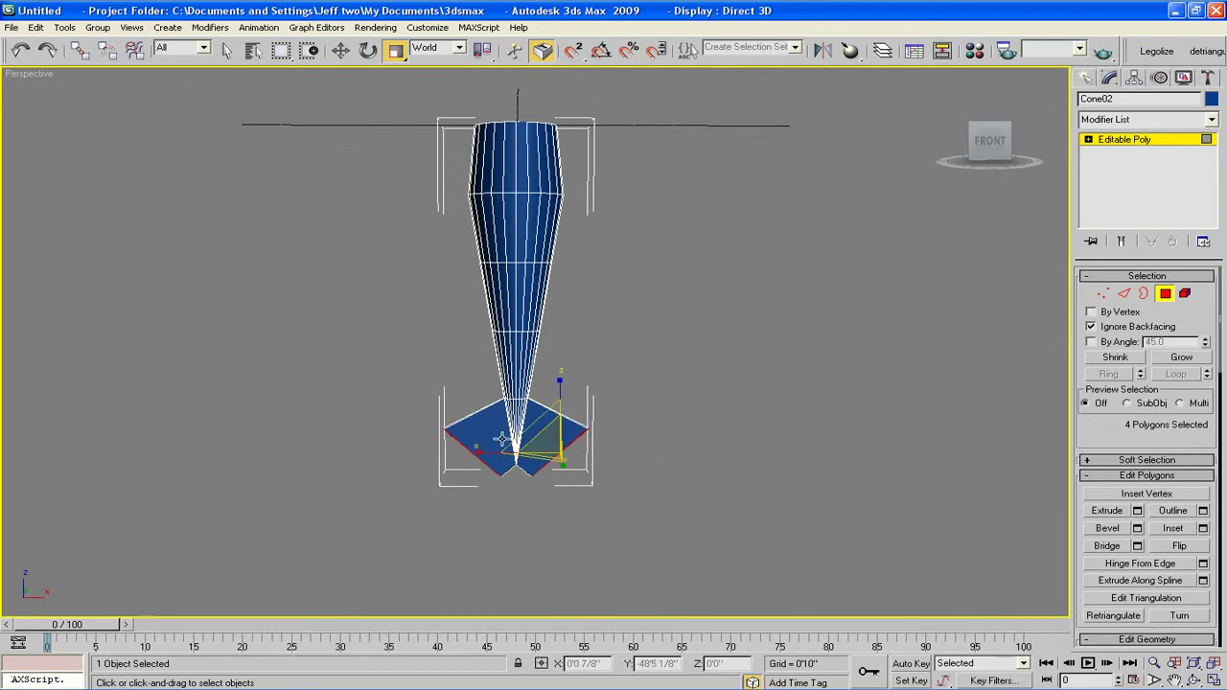
pyautogui.moveTo(488, 451); pyautogui.dragTo(476, 450)
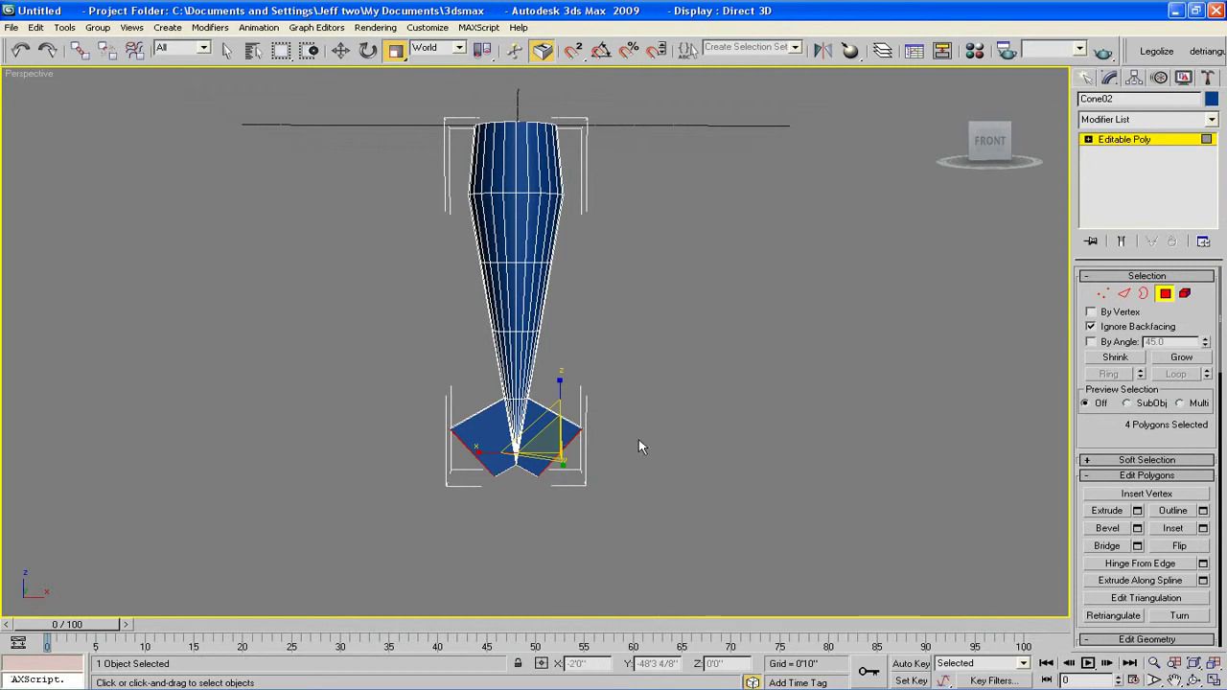
# - Extrude the four end faces as a group by 0'11 4/8"
pyautogui.click(1137, 511)
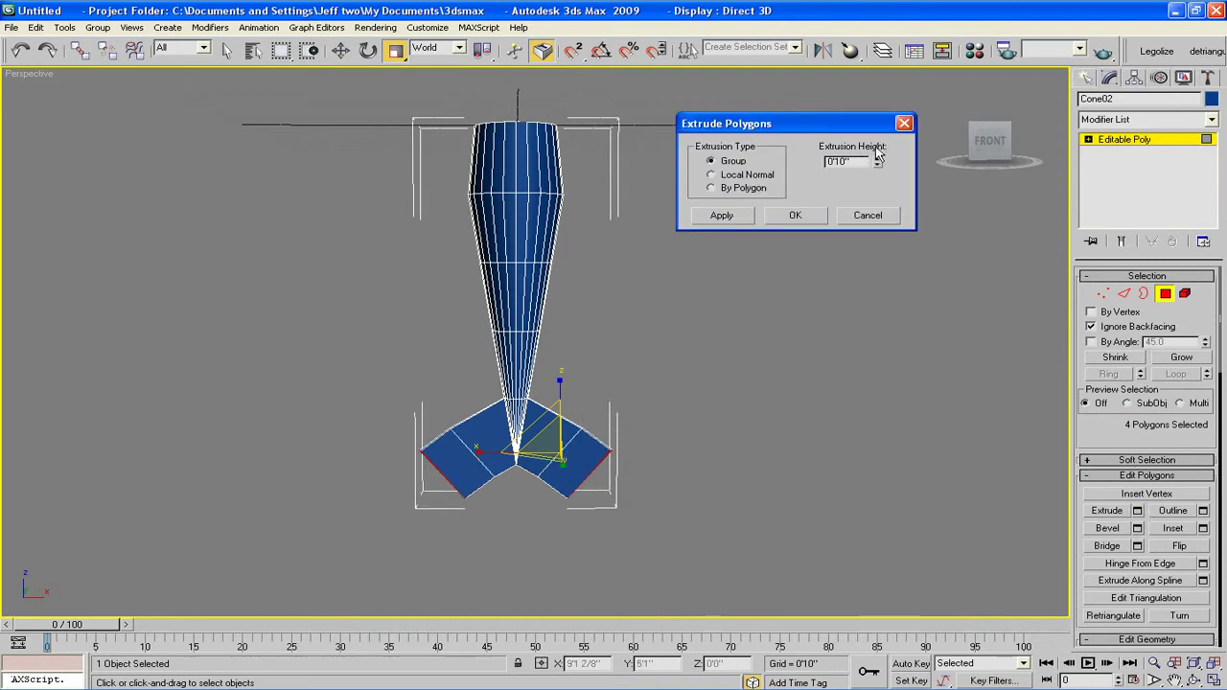
pyautogui.moveTo(880, 163); pyautogui.dragTo(879, 147)
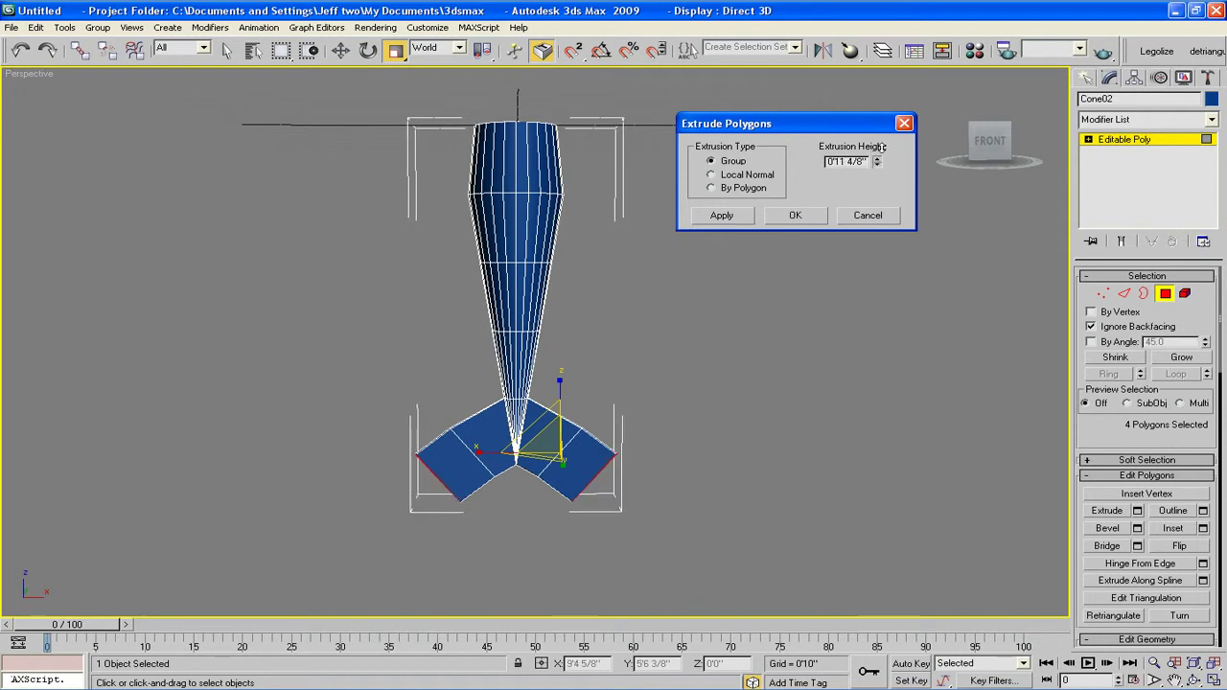
pyautogui.click(803, 217)
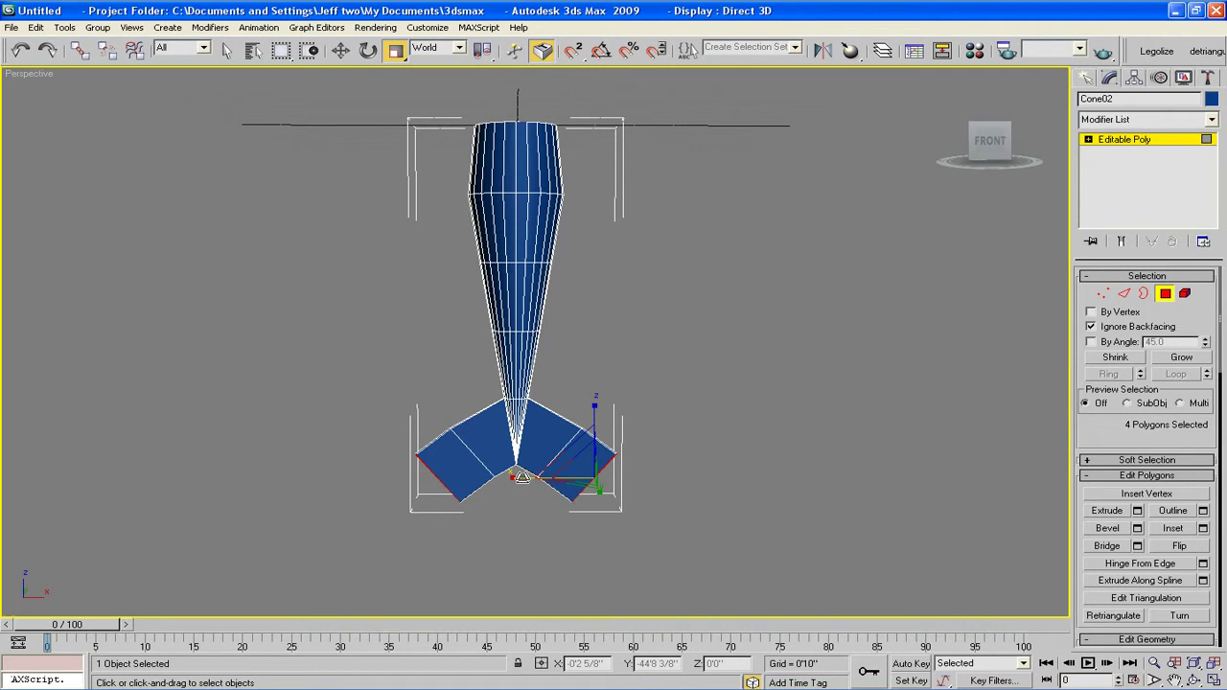
# - Flatten the new end faces along Z and narrow them along X, scaling each side about its own center
pyautogui.moveTo(522, 477); pyautogui.dragTo(494, 475)
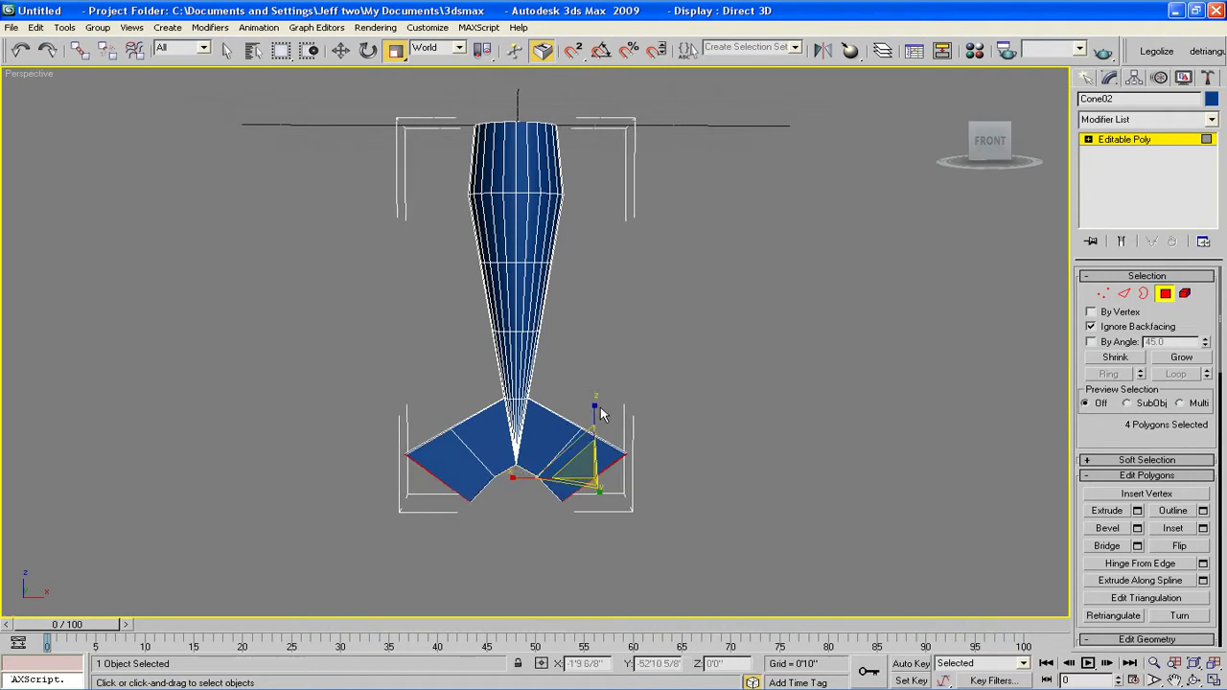
pyautogui.moveTo(597, 407); pyautogui.dragTo(585, 439)
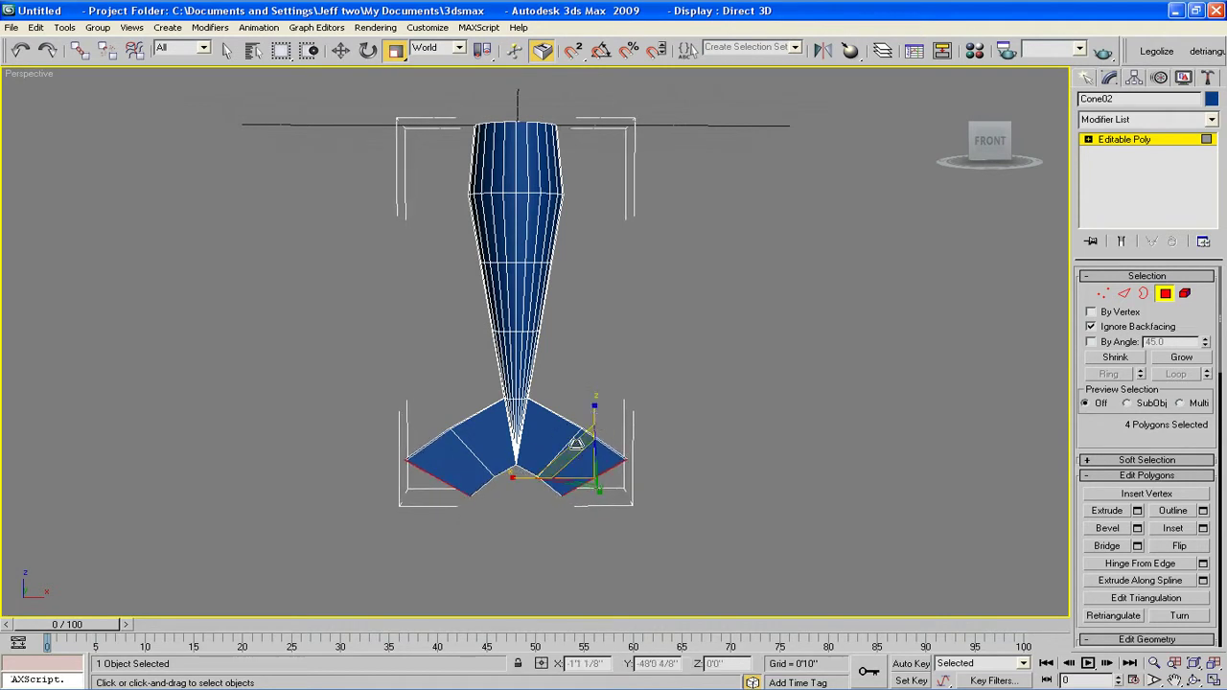
pyautogui.moveTo(524, 477); pyautogui.dragTo(564, 478)
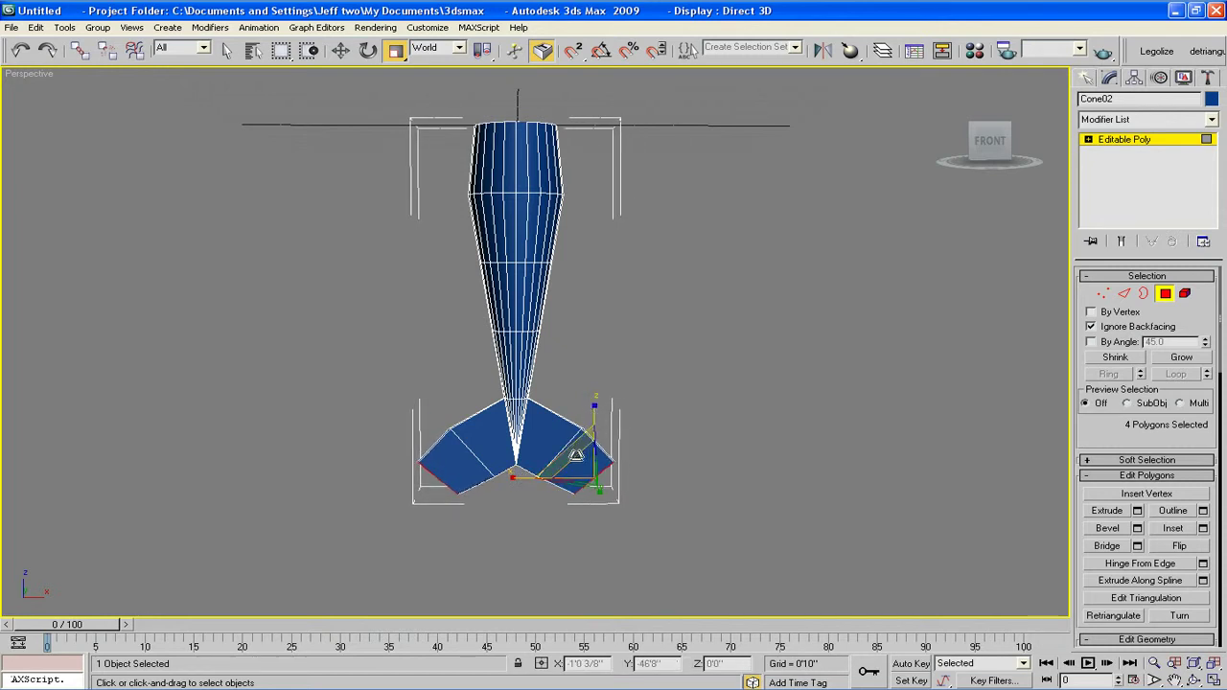
# - Use the selection center as pivot and scale the end faces along X to draw the two prongs closer together
pyautogui.click(458, 487)
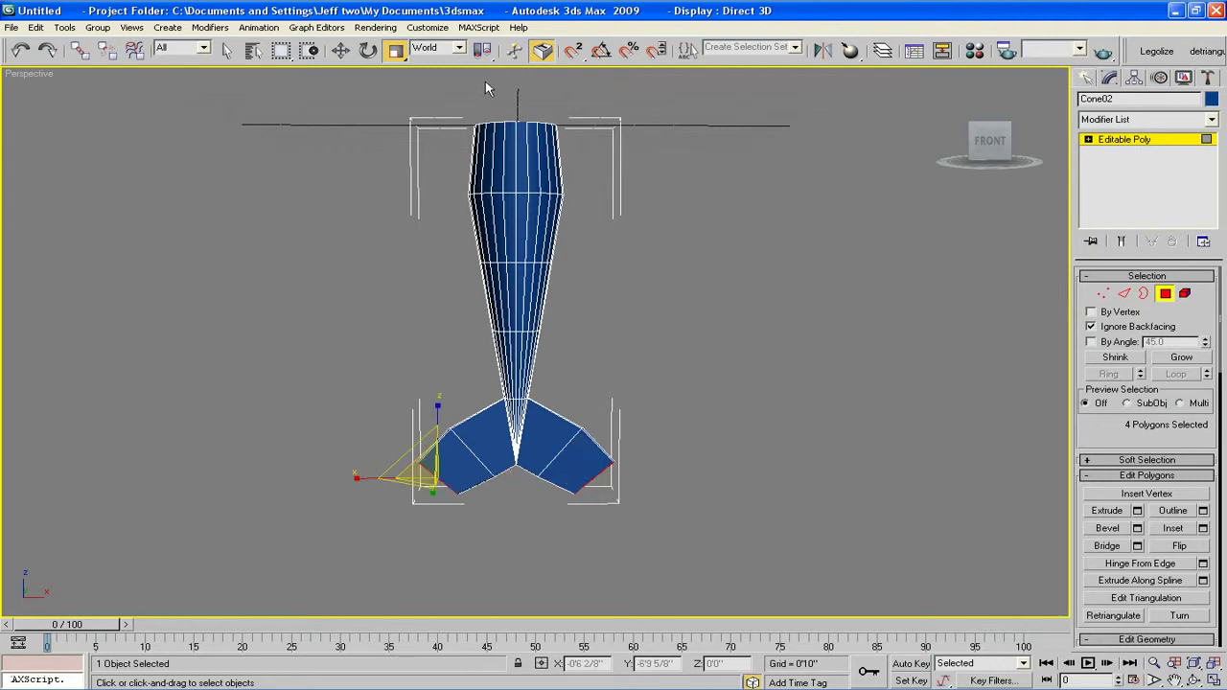
pyautogui.moveTo(483, 56); pyautogui.dragTo(482, 99)
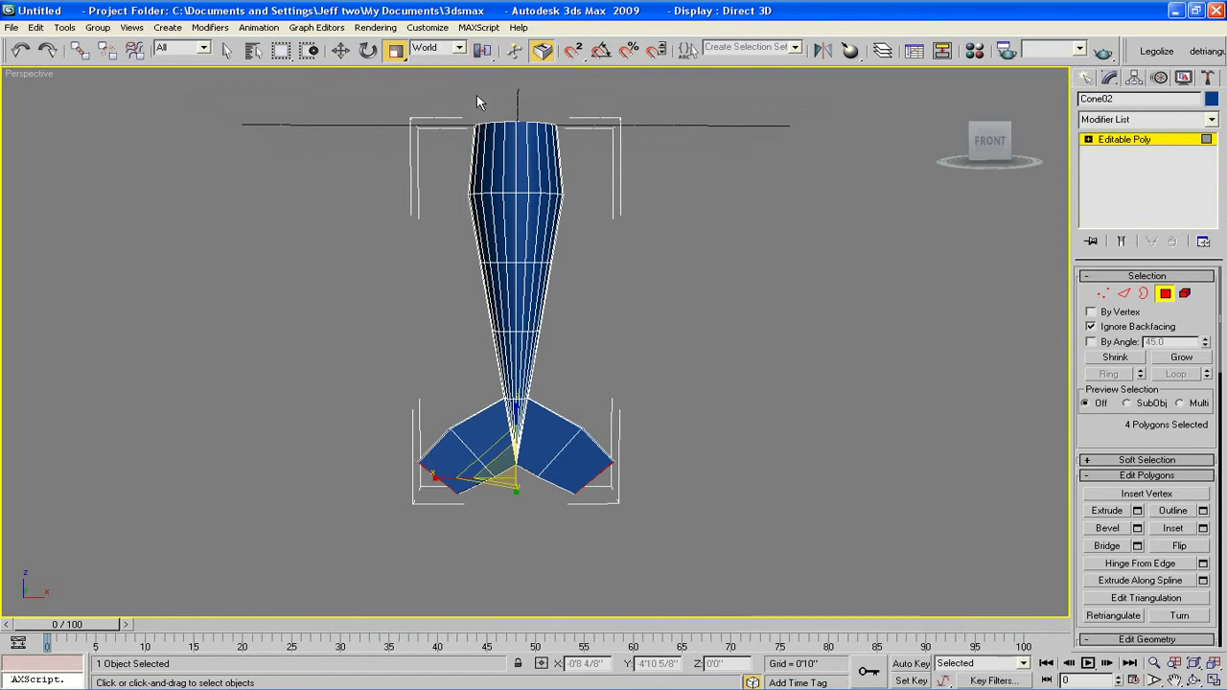
pyautogui.click(512, 410)
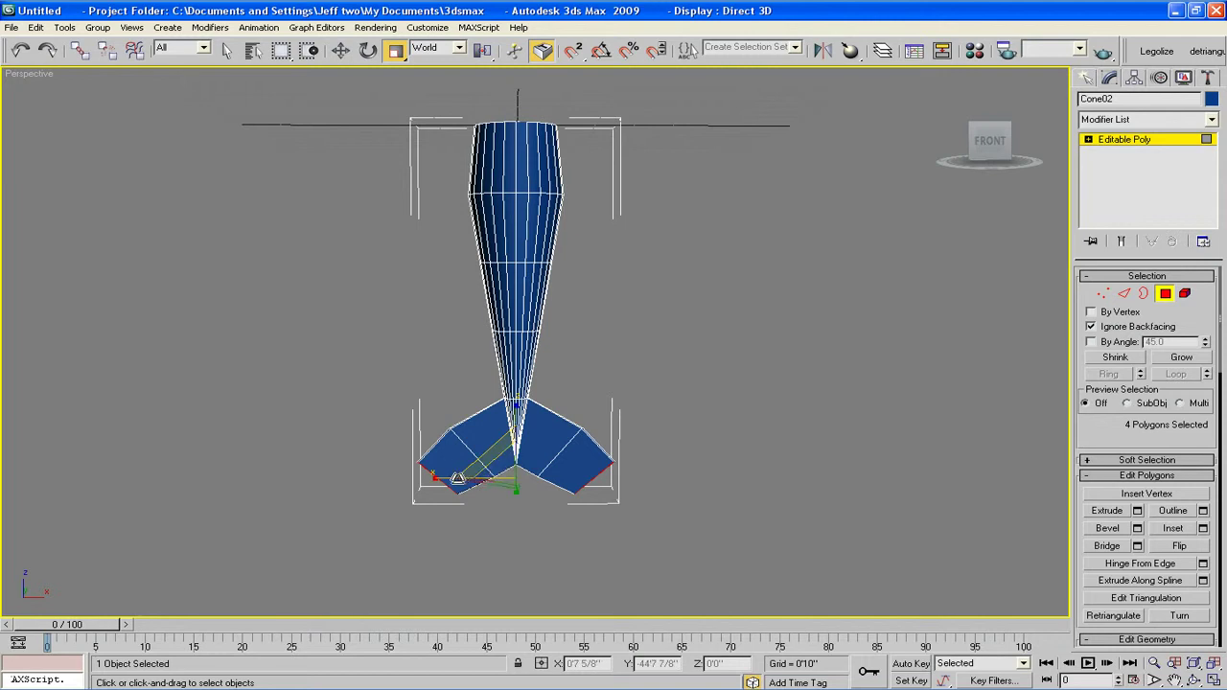
pyautogui.moveTo(438, 477); pyautogui.dragTo(462, 478)
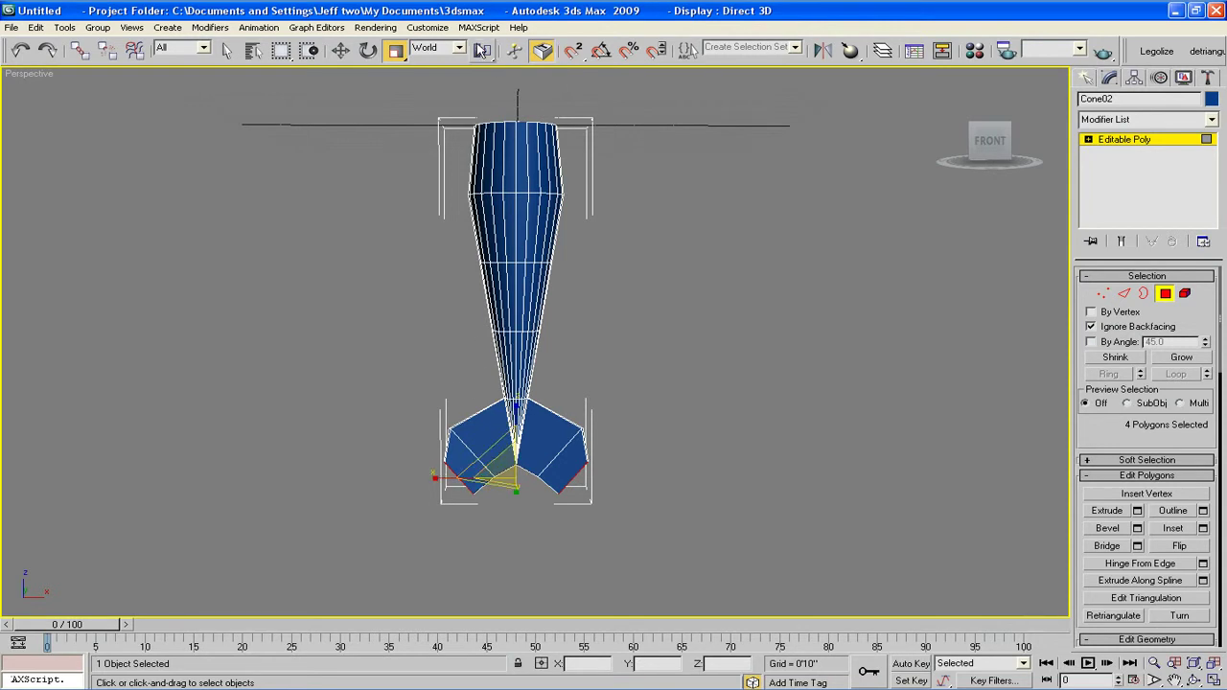
# - Widen each end face along X about its own center, and spread both sides slightly outward along X about the selection center
pyautogui.moveTo(483, 53); pyautogui.dragTo(483, 98)
pyautogui.moveTo(380, 476); pyautogui.dragTo(362, 476)
pyautogui.moveTo(483, 52); pyautogui.dragTo(483, 99)
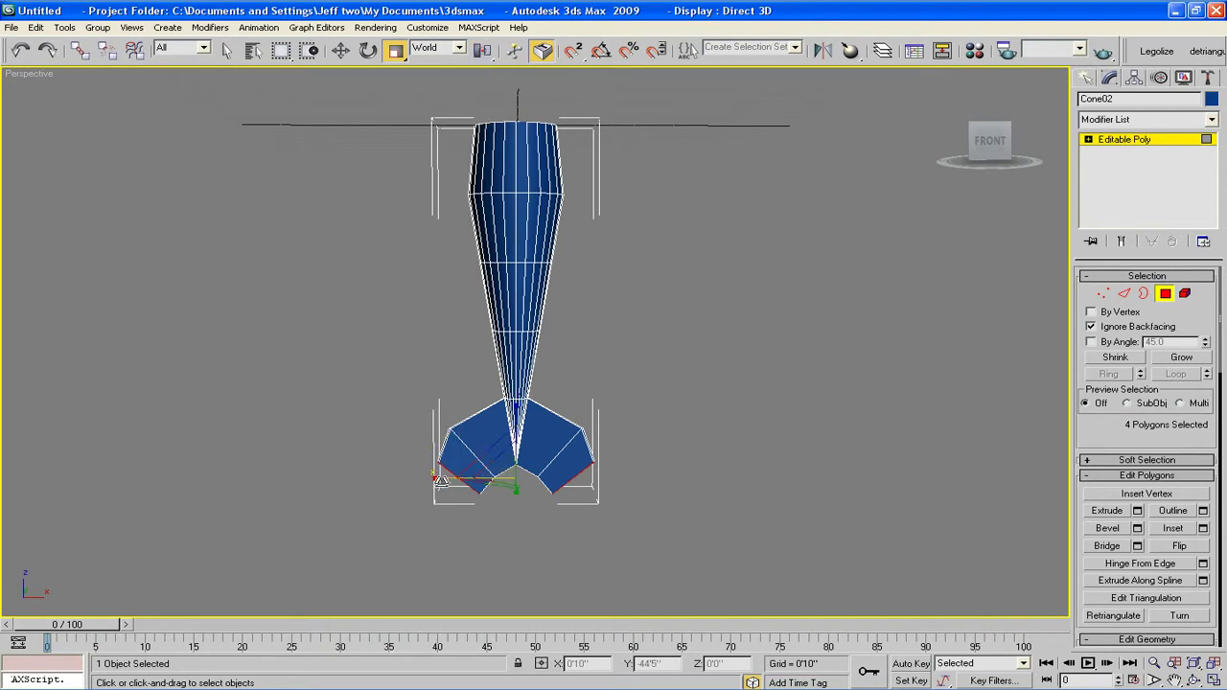
pyautogui.moveTo(441, 479); pyautogui.dragTo(431, 479)
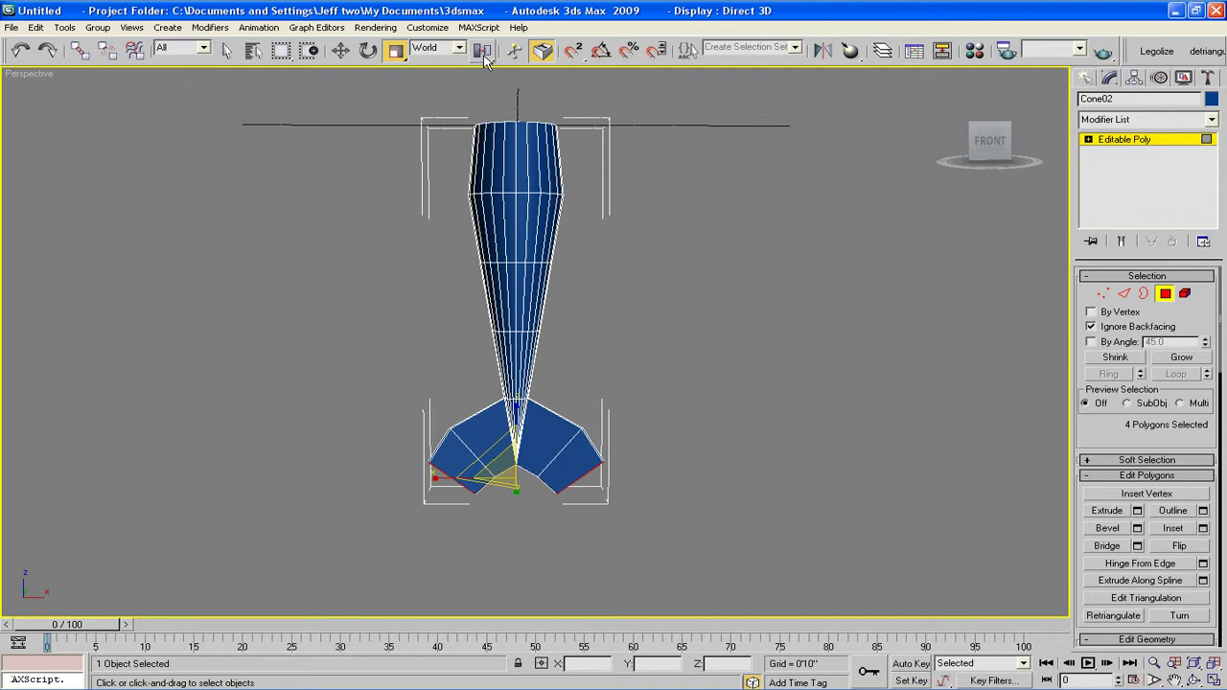
# - Extrude the end faces another 0'11 4/8" and scale them inward along X about the selection center
pyautogui.click(1139, 513)
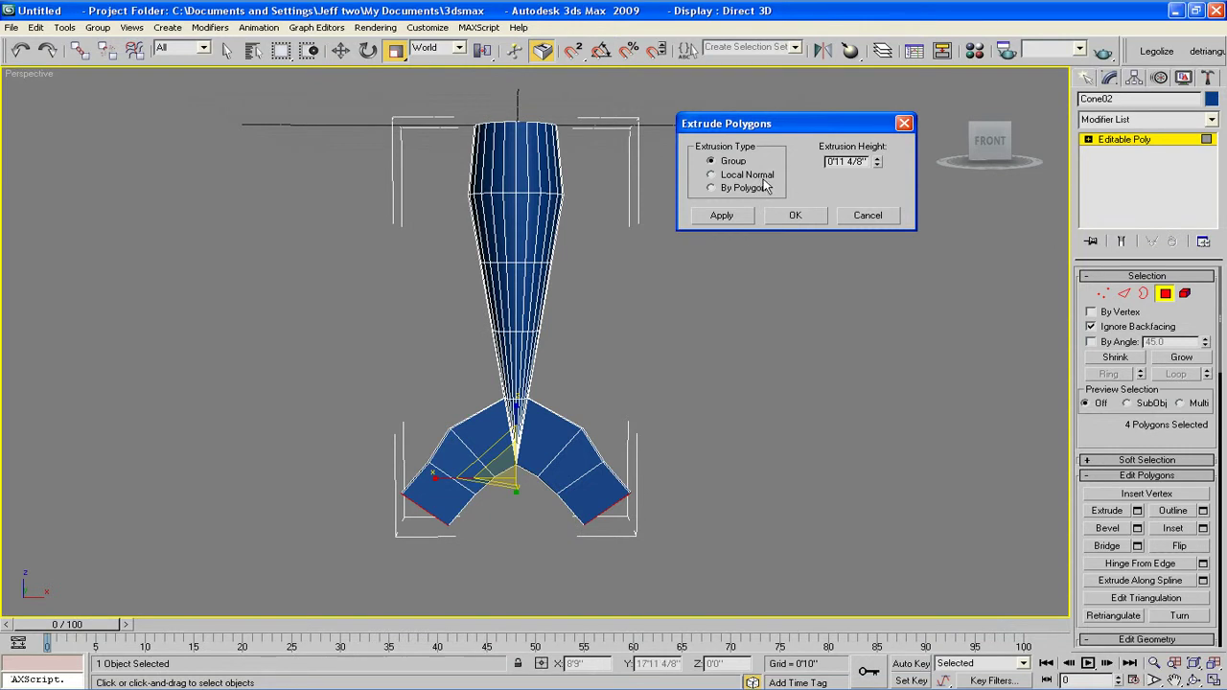
pyautogui.click(792, 216)
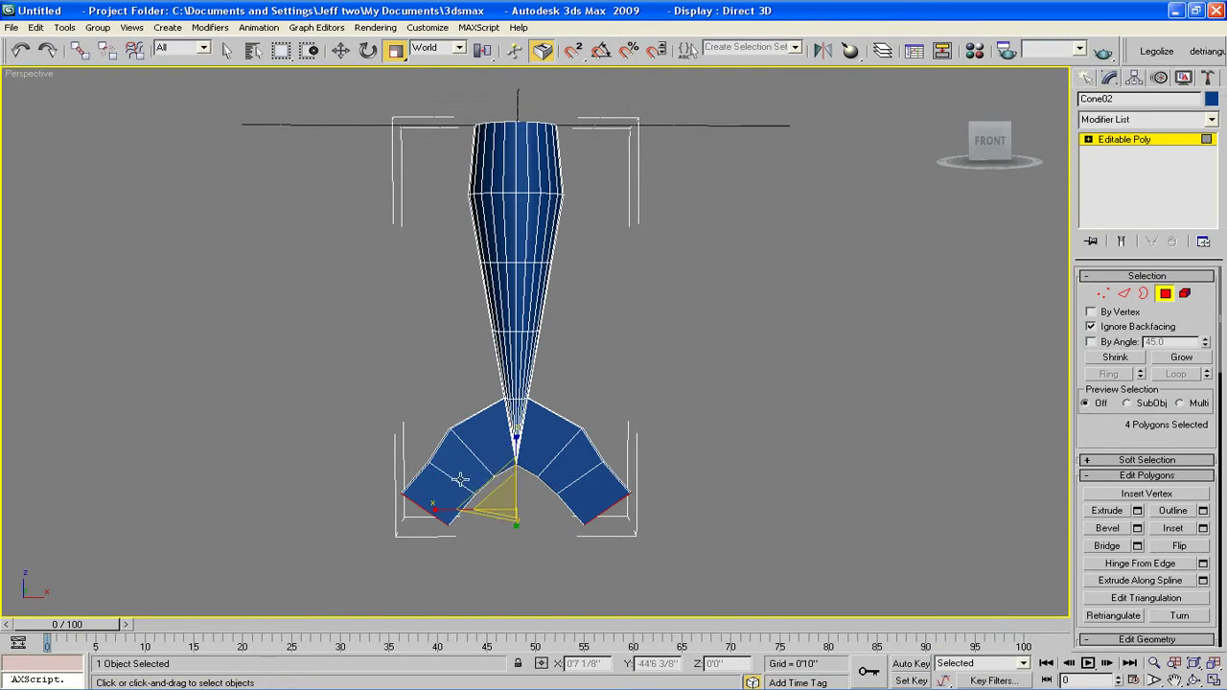
pyautogui.moveTo(438, 508); pyautogui.dragTo(439, 515)
# - Shrink each end face along X and Z about its own center, and draw both sides inward along X about the selection center
pyautogui.moveTo(482, 50); pyautogui.dragTo(485, 104)
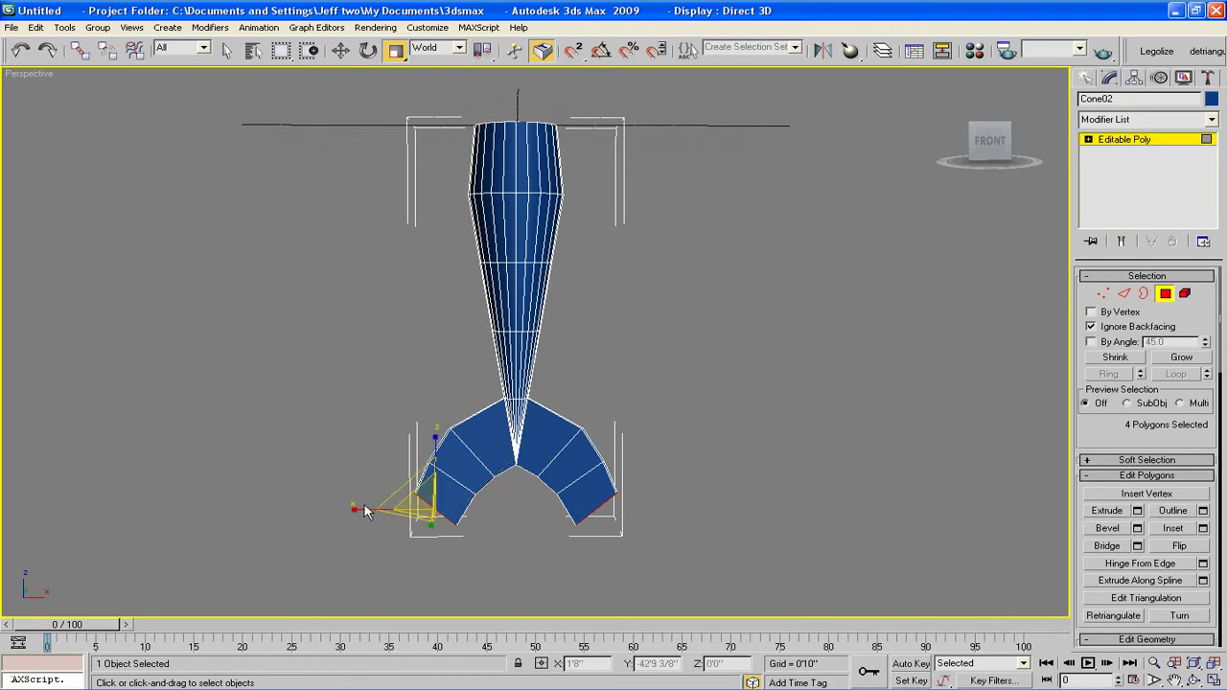
pyautogui.moveTo(365, 510); pyautogui.dragTo(352, 512)
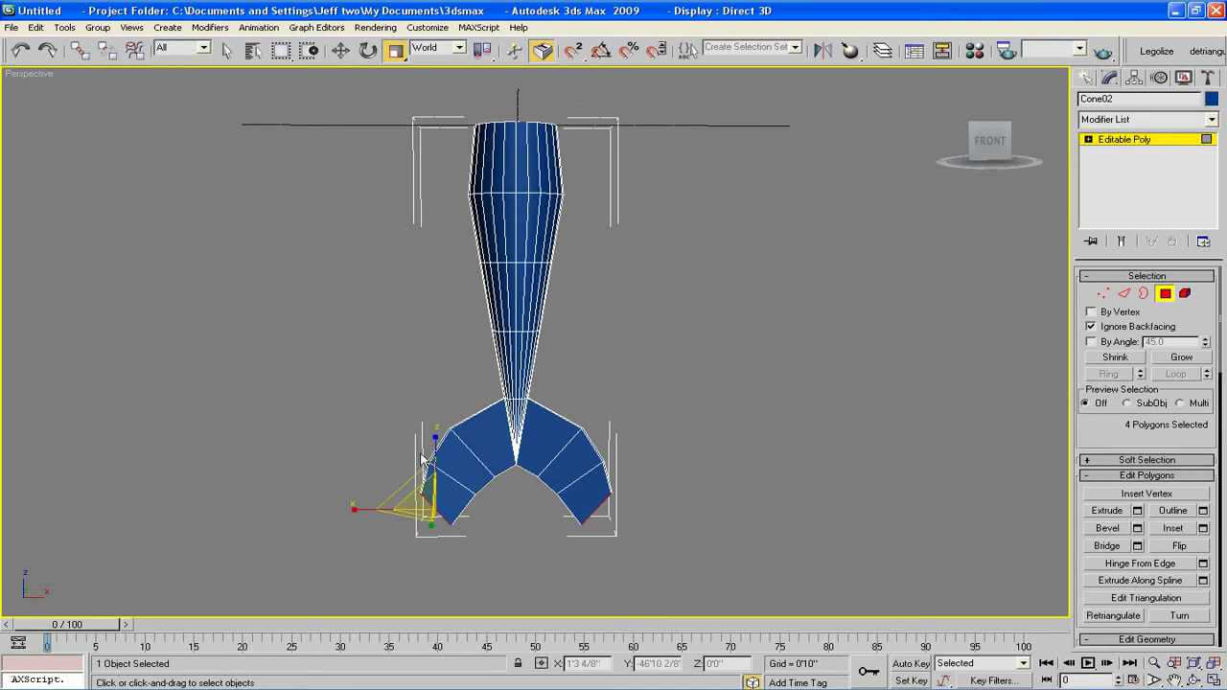
pyautogui.moveTo(435, 436); pyautogui.dragTo(440, 506)
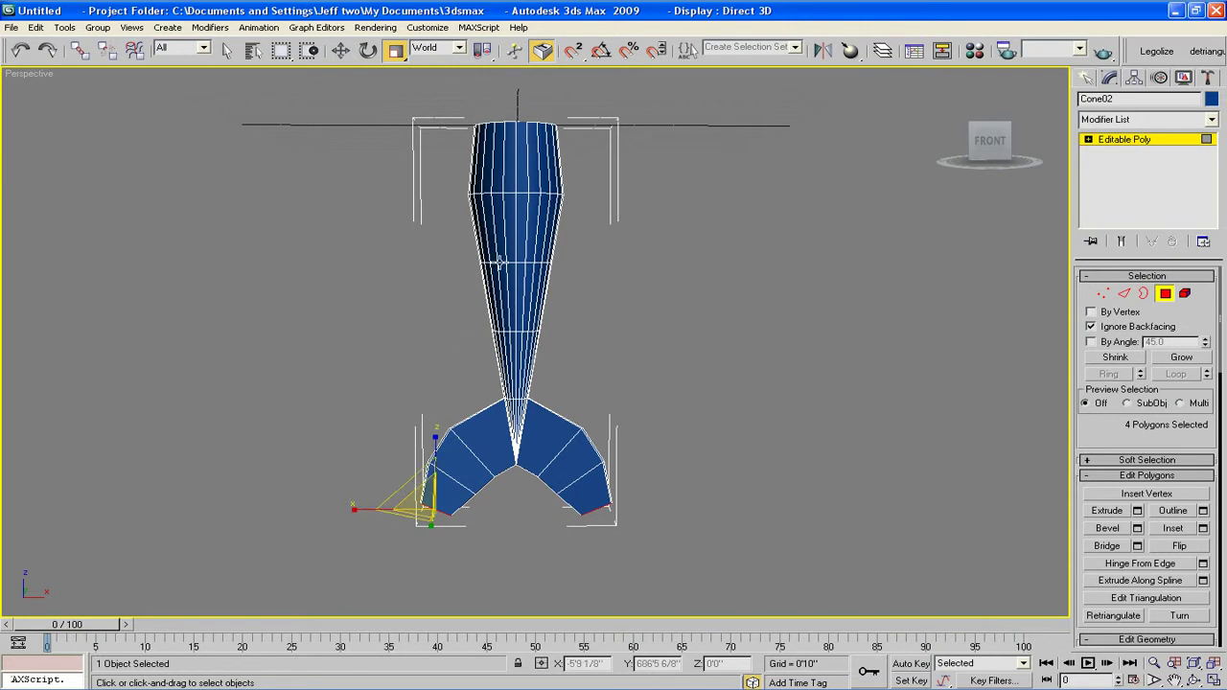
pyautogui.moveTo(483, 50); pyautogui.dragTo(486, 99)
pyautogui.moveTo(438, 511); pyautogui.dragTo(447, 513)
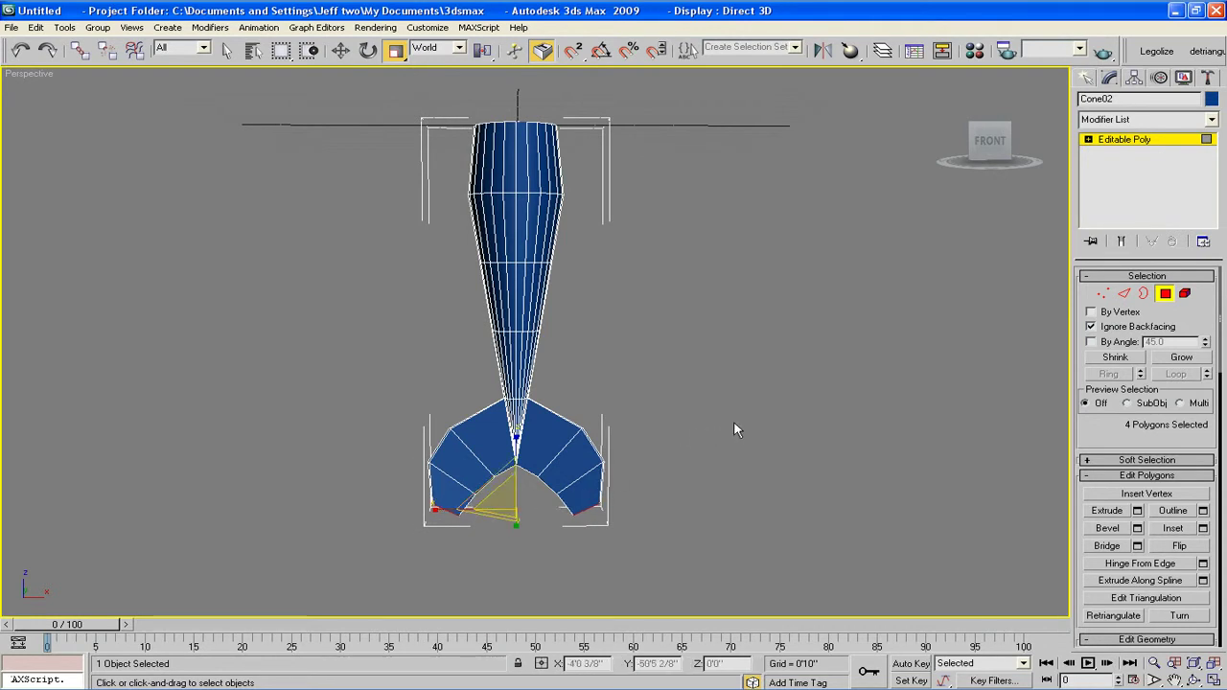
# - Add a further 0'11 4/8" group extrusion to the prong ends and pull them toward each other along X
pyautogui.click(1138, 512)
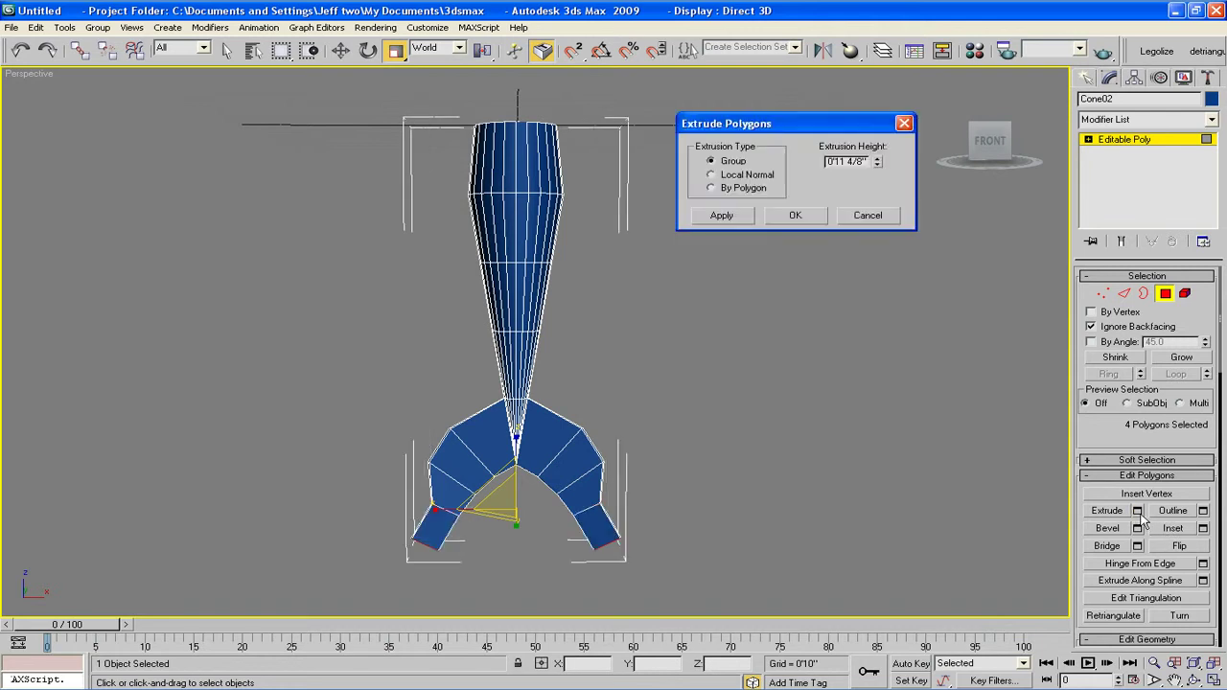
pyautogui.click(794, 217)
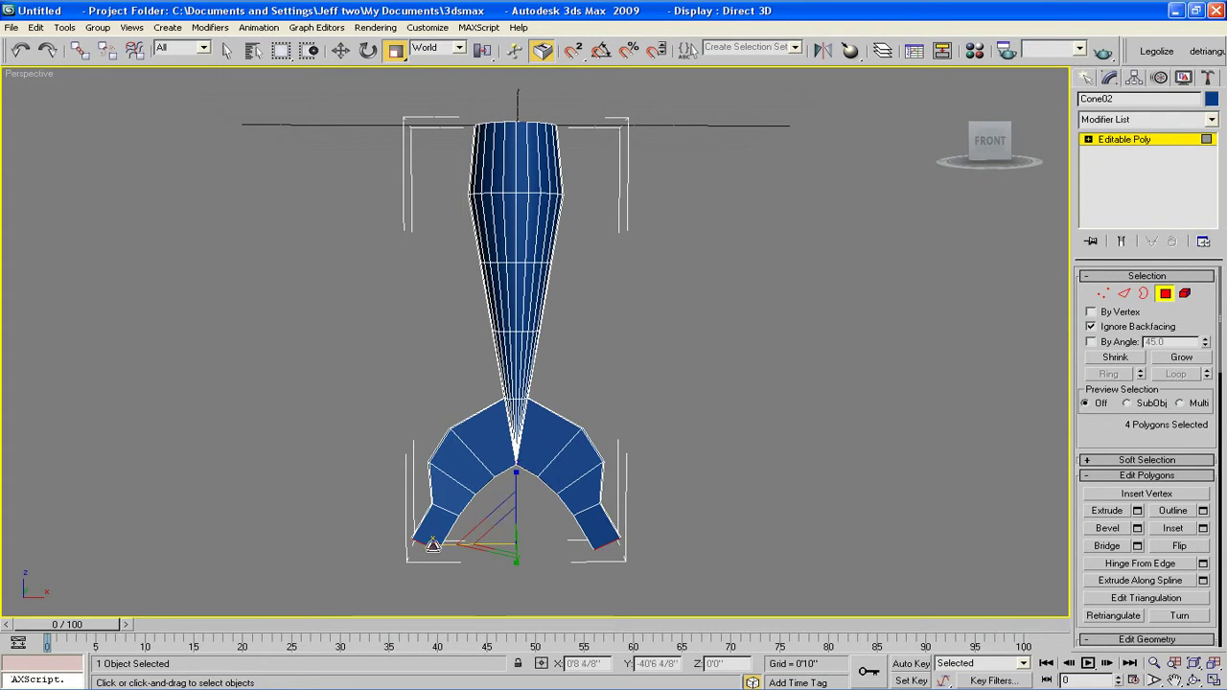
pyautogui.moveTo(434, 545); pyautogui.dragTo(459, 546)
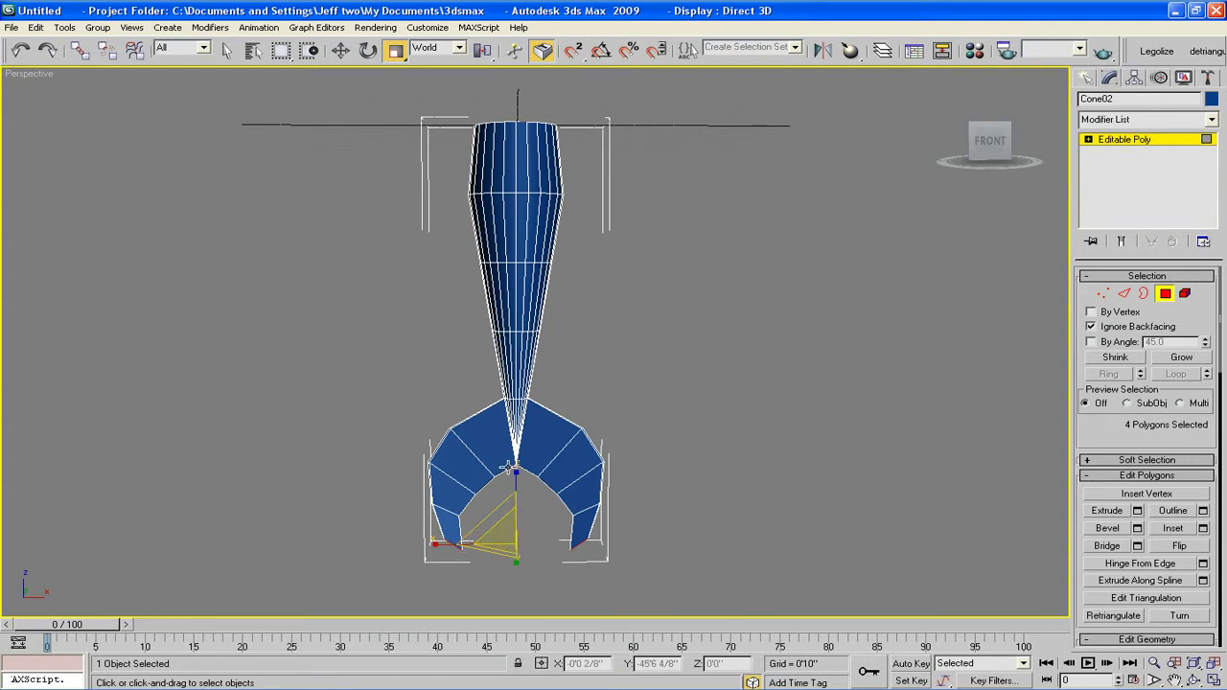
# - Flatten the prong end faces along Z and spread them slightly apart along X about the selection center
pyautogui.moveTo(517, 476); pyautogui.dragTo(524, 628)
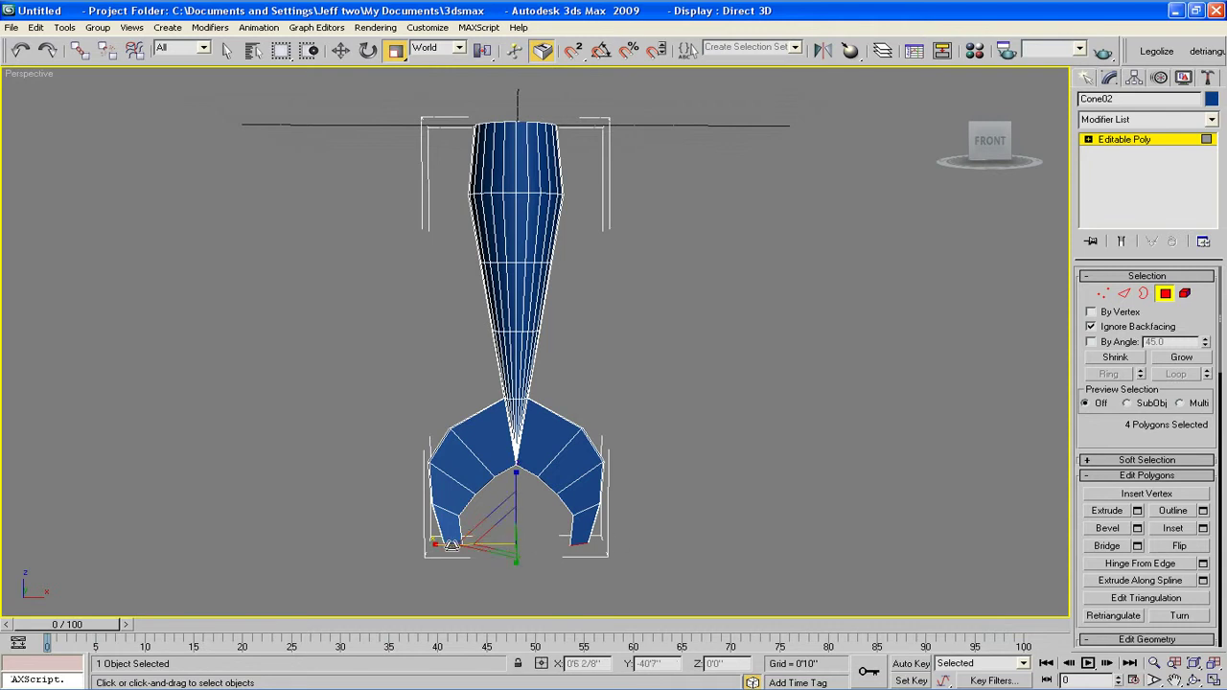
pyautogui.moveTo(448, 544); pyautogui.dragTo(457, 542)
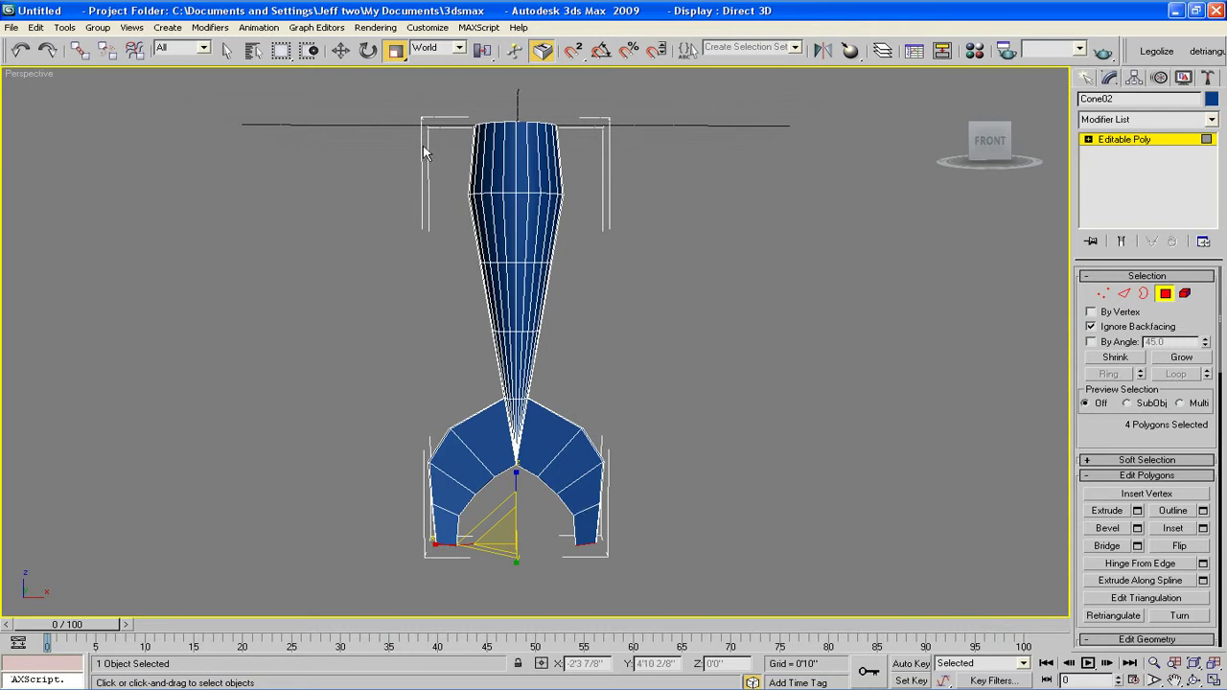
# - Shrink each prong end face to a point about its own center
pyautogui.moveTo(482, 49); pyautogui.dragTo(482, 76)
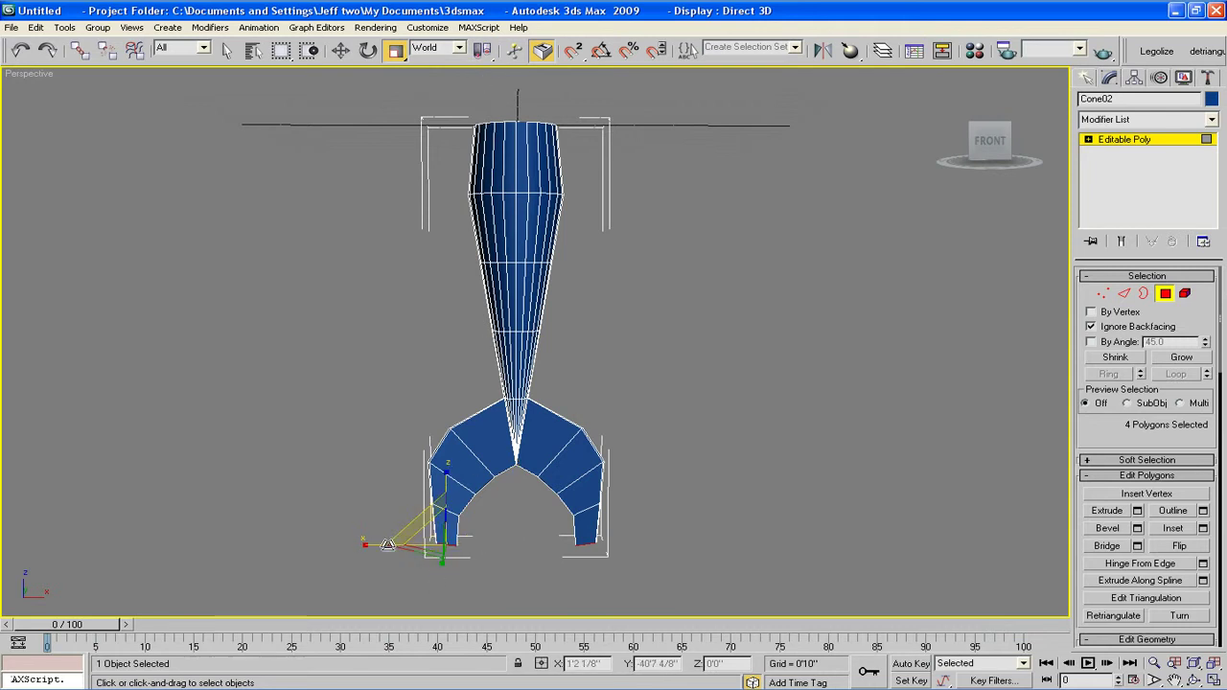
pyautogui.moveTo(374, 544); pyautogui.dragTo(435, 544)
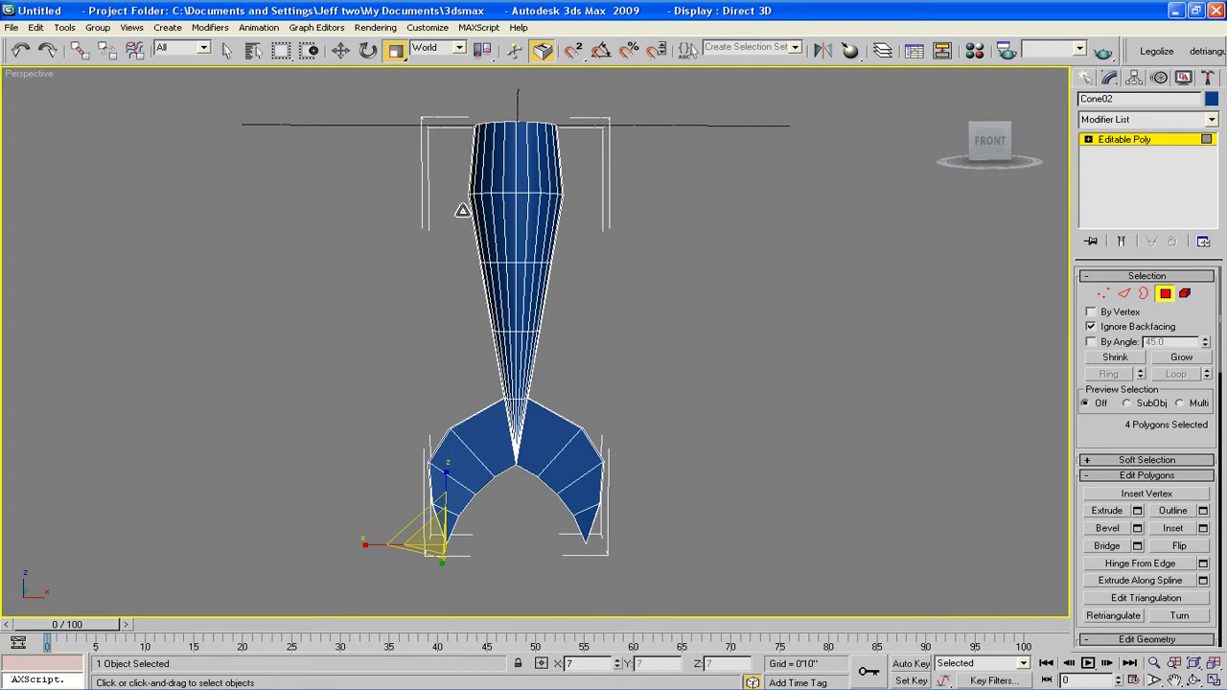
# - In wireframe display, weld the six tip vertices of the right-hand prong into one with a 0'4 4/8" threshold
pyautogui.moveTo(560, 563); pyautogui.dragTo(658, 518)
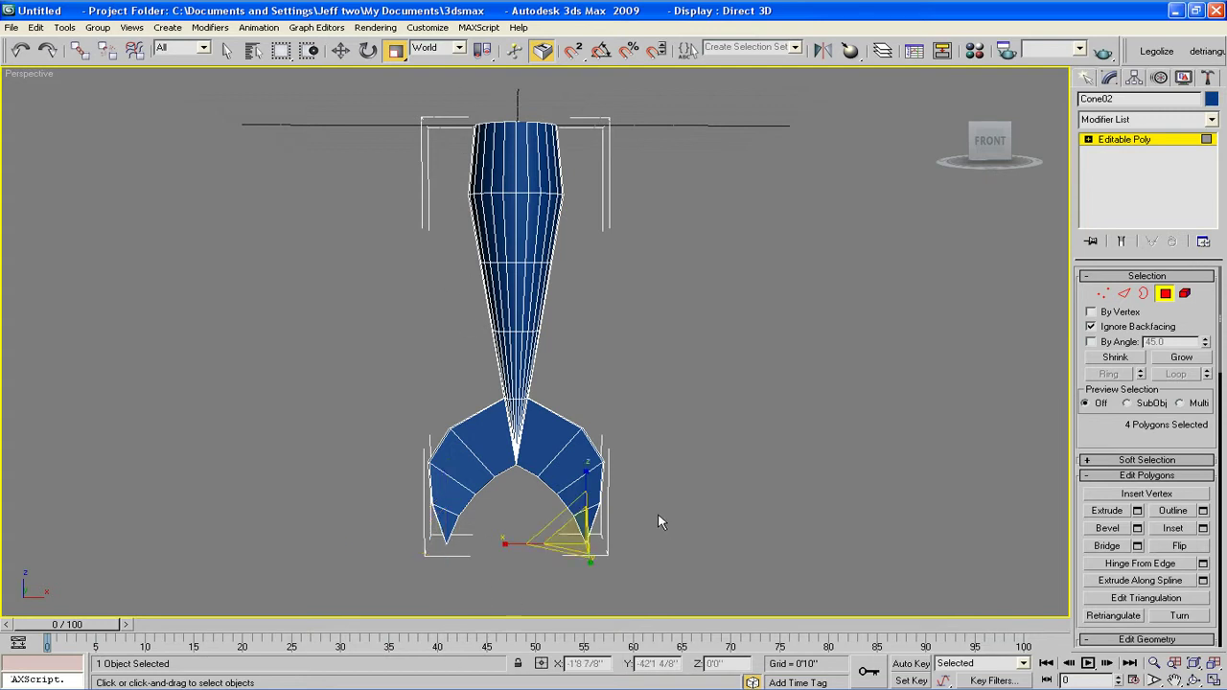
pyautogui.click(1101, 296)
pyautogui.moveTo(686, 509); pyautogui.dragTo(682, 385, button='middle')
pyautogui.scroll(3, 668, 488)
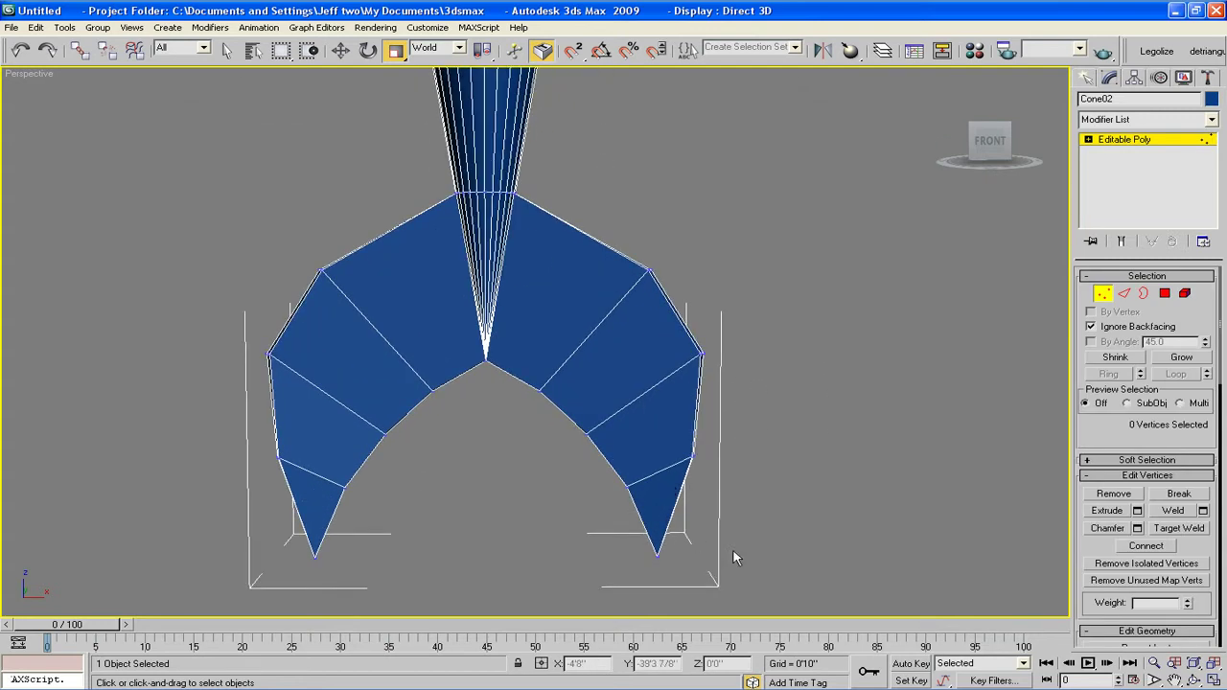
pyautogui.press('F4')
pyautogui.press('F4')
pyautogui.press('F3')
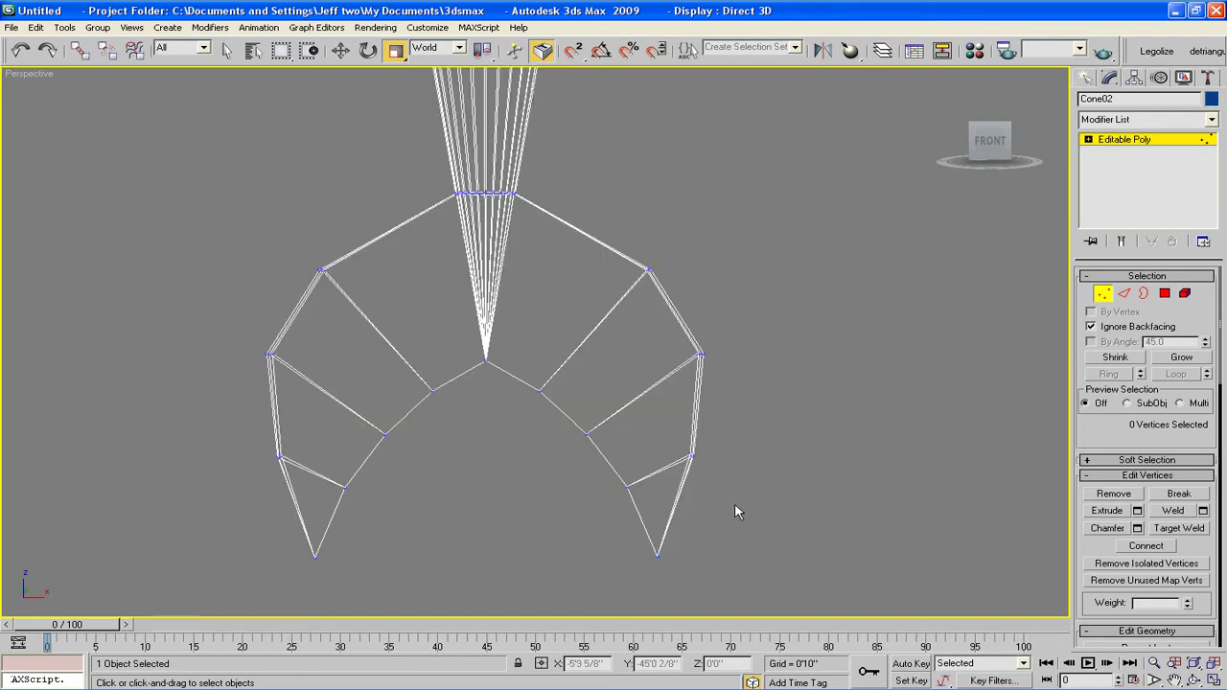
pyautogui.moveTo(719, 538); pyautogui.dragTo(594, 612)
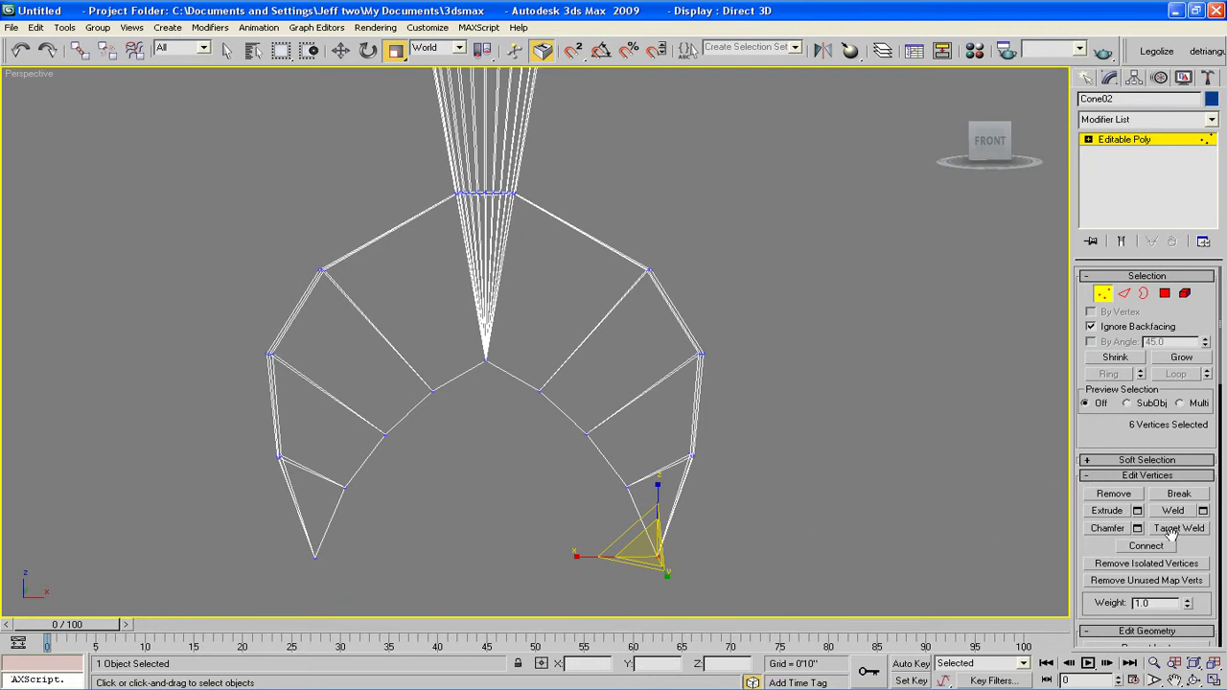
pyautogui.click(1203, 511)
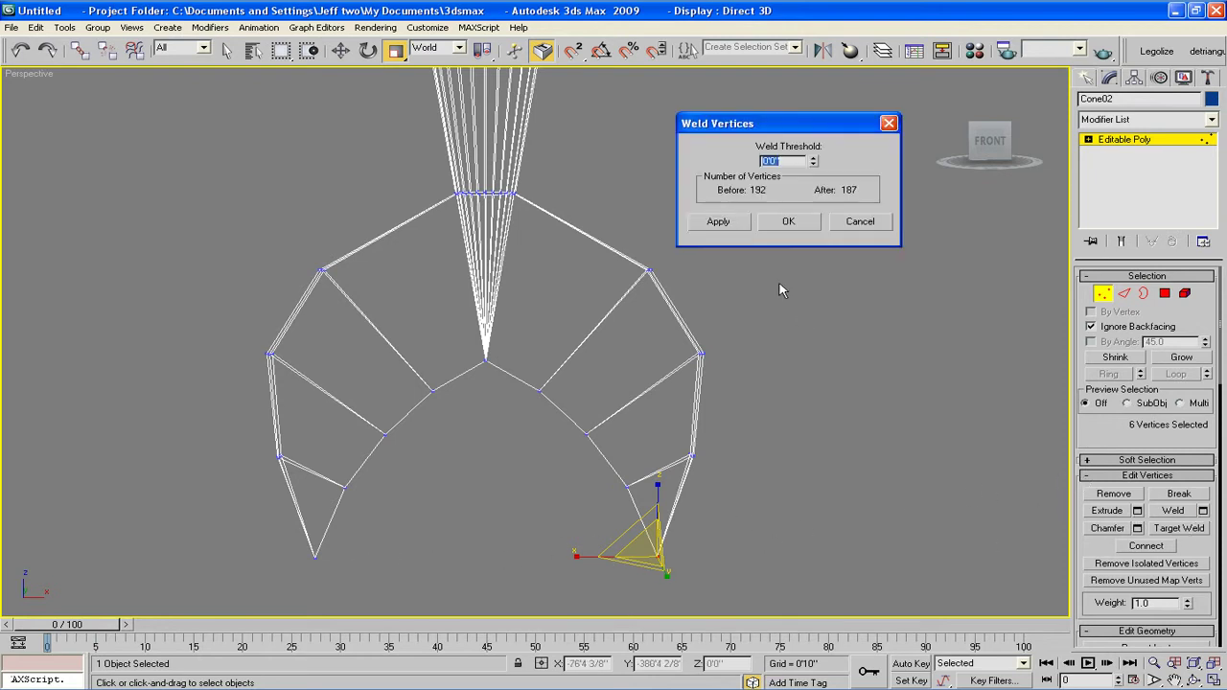
pyautogui.moveTo(814, 158); pyautogui.dragTo(803, 495)
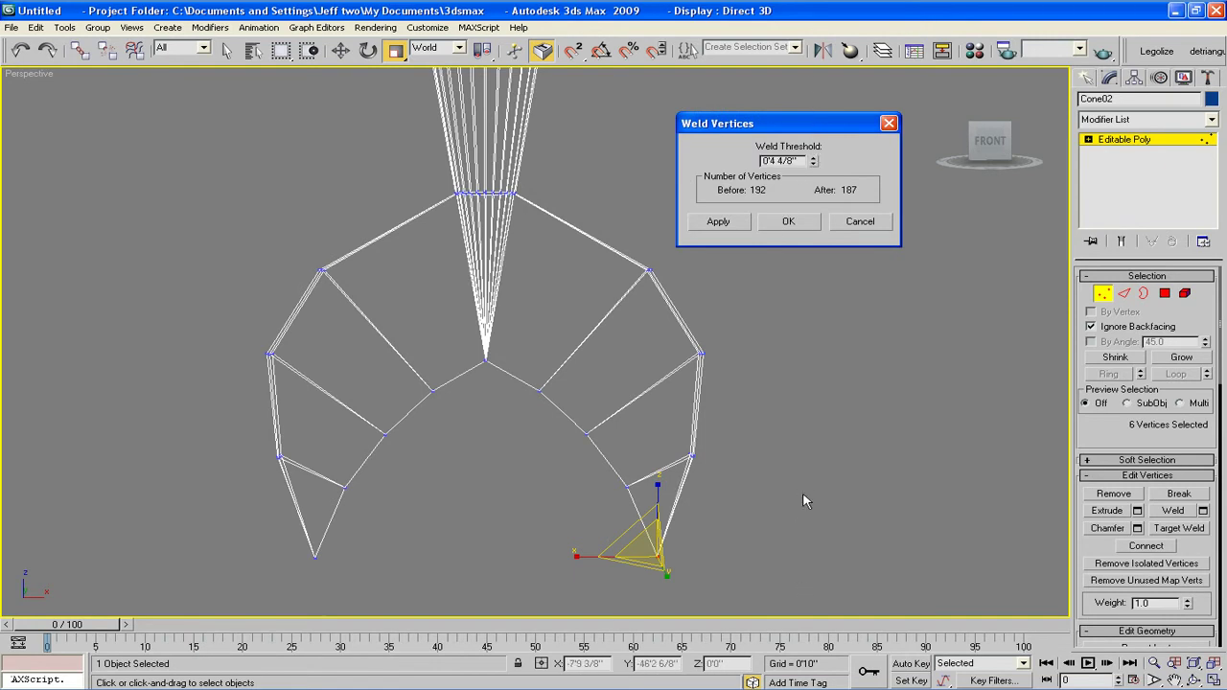
pyautogui.click(783, 222)
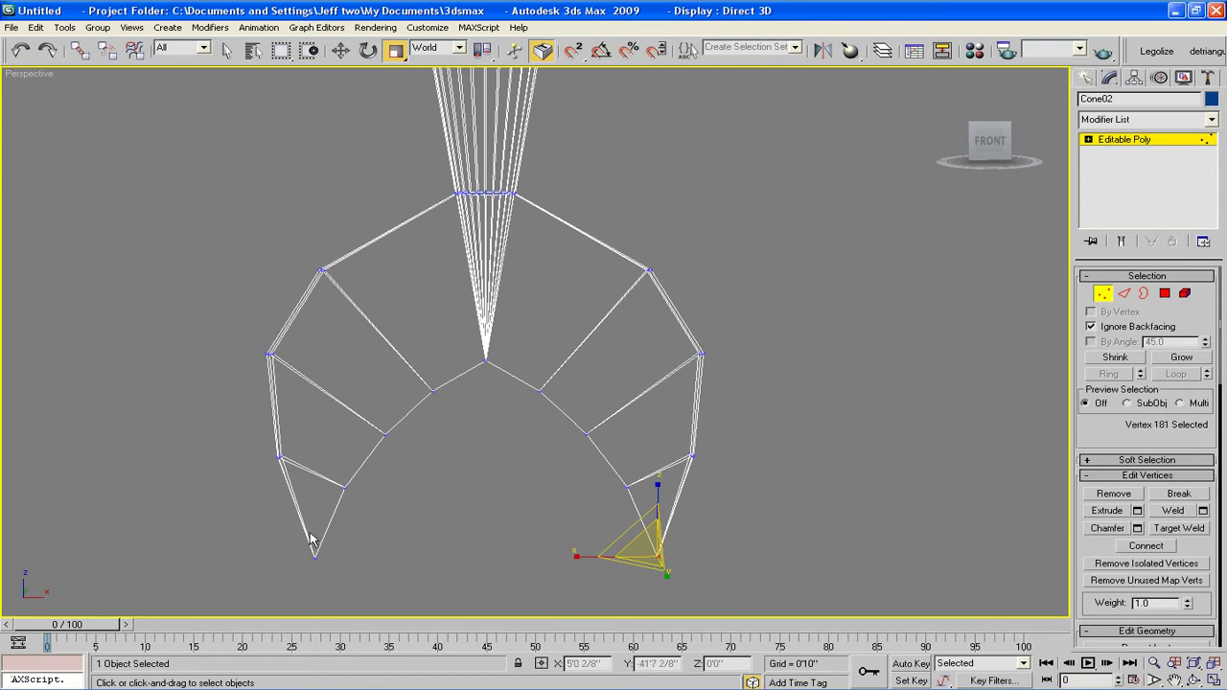
# - Weld the six tip vertices of the left-hand prong using the same 0'4 4/8" threshold, and return to shaded display
pyautogui.moveTo(336, 544); pyautogui.dragTo(242, 579)
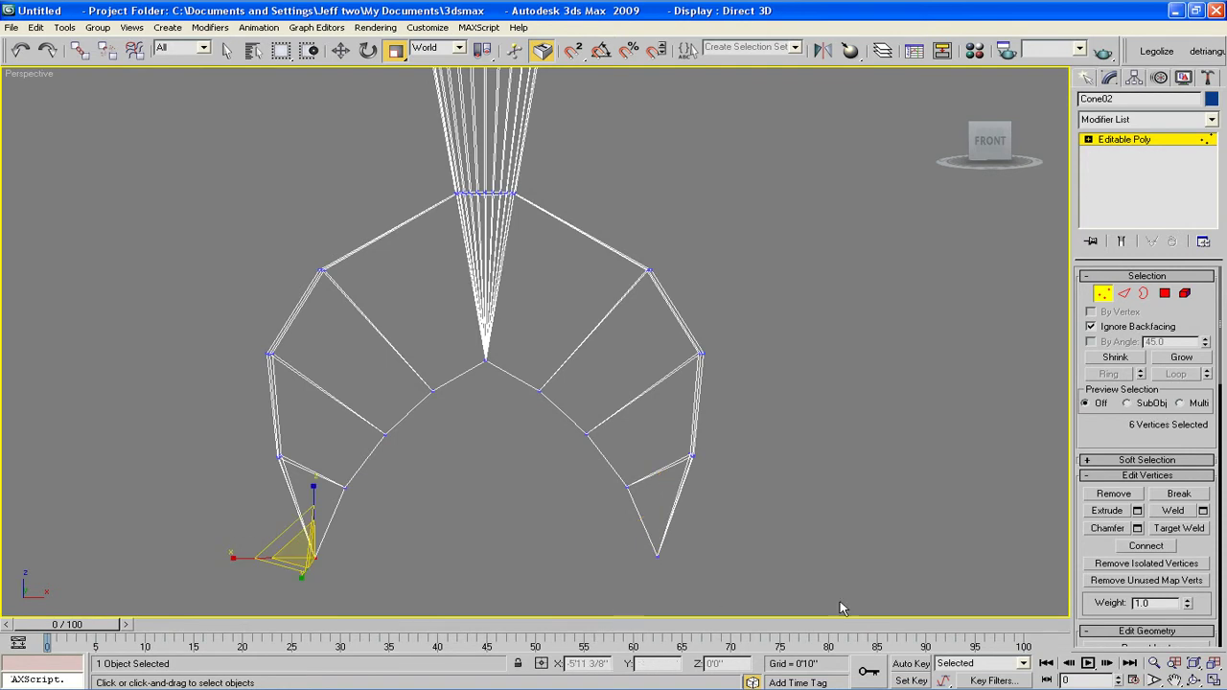
pyautogui.click(1174, 511)
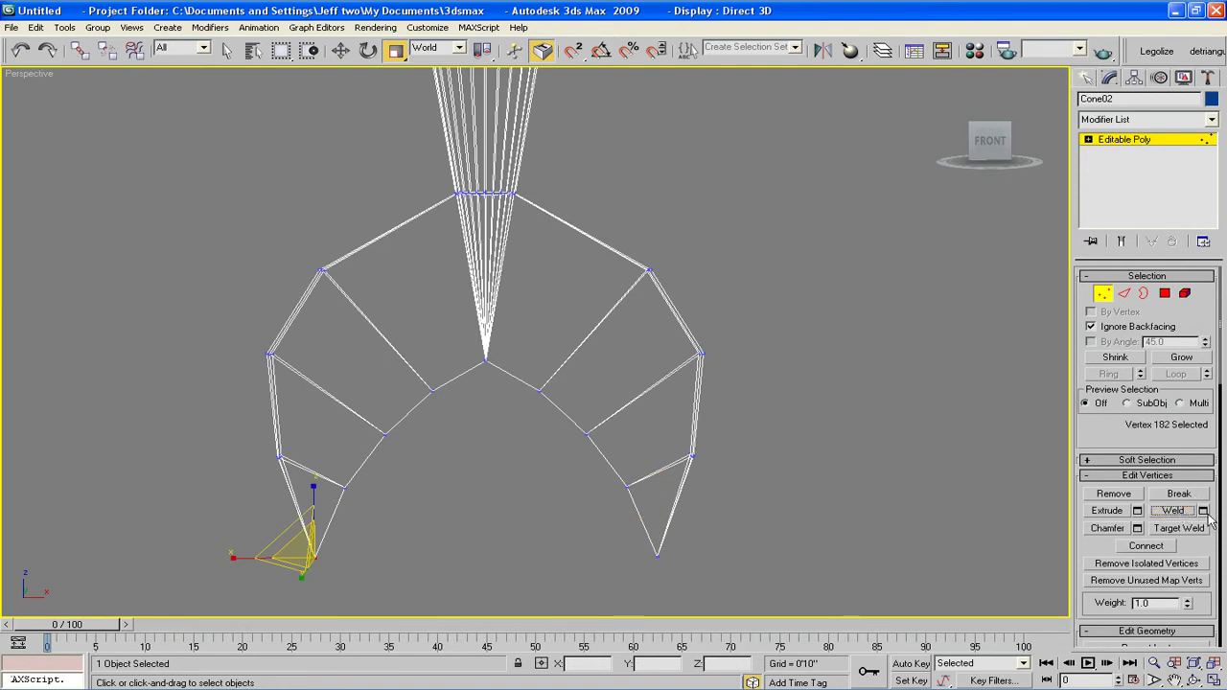
pyautogui.click(1205, 513)
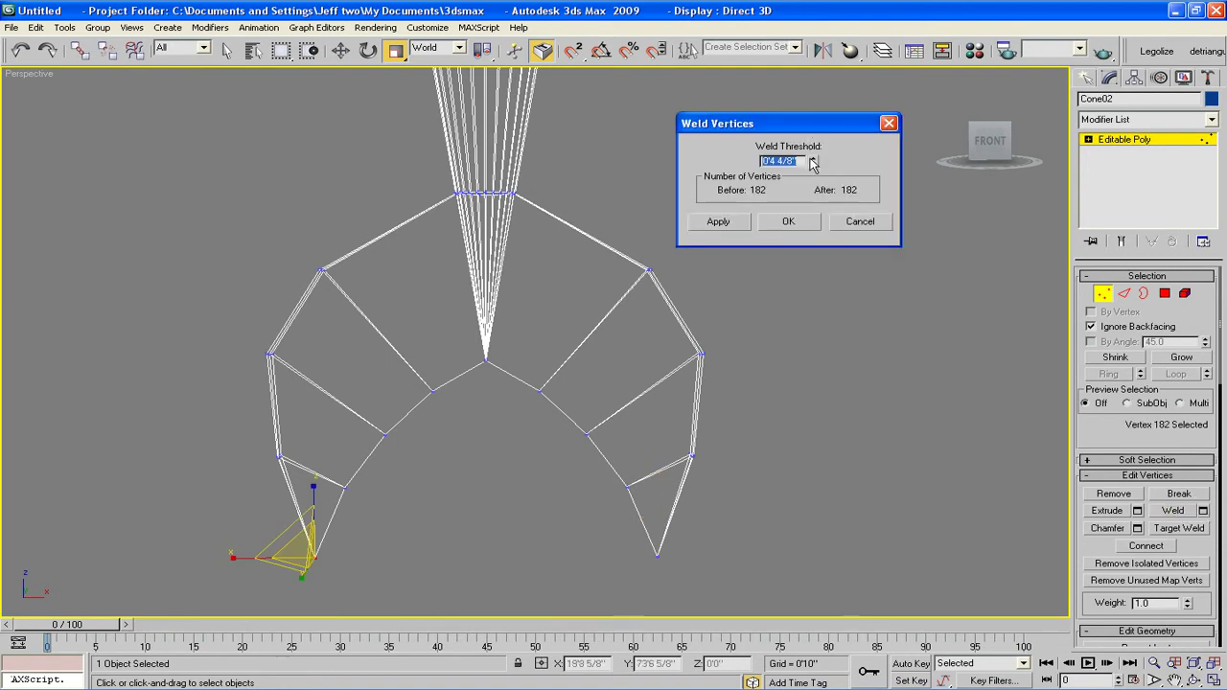
pyautogui.click(804, 224)
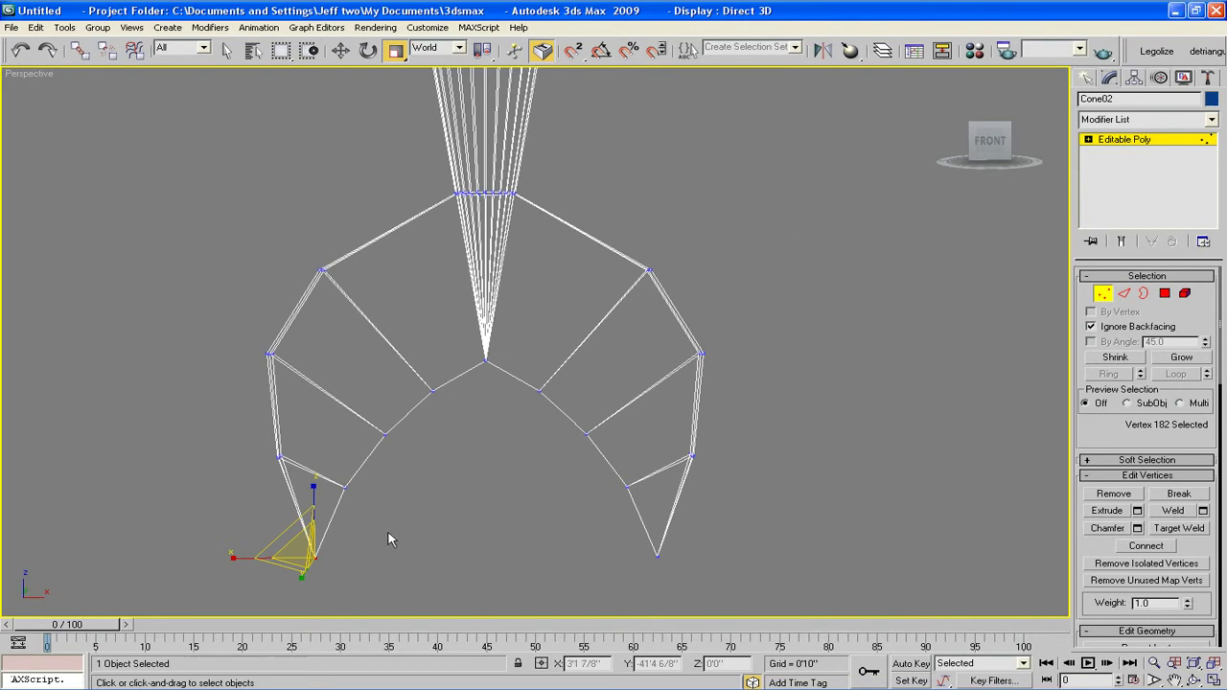
pyautogui.keyDown('alt'); pyautogui.moveTo(784, 439); pyautogui.dragTo(808, 457, button='middle'); pyautogui.keyUp('alt')
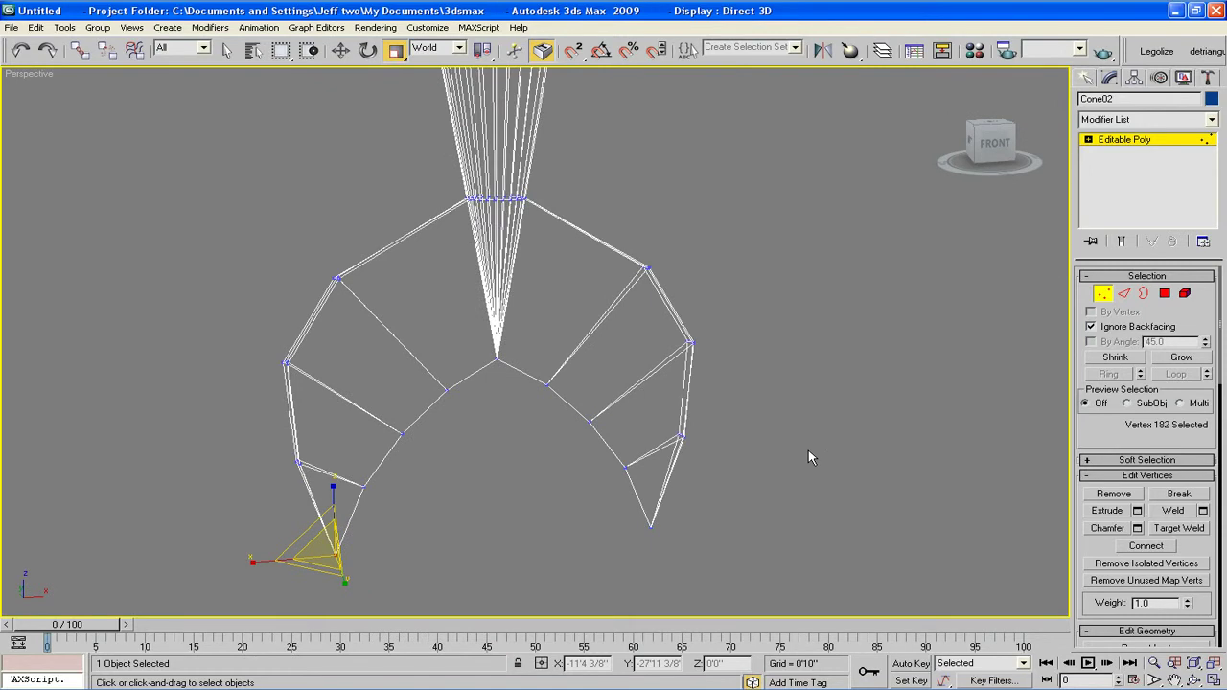
pyautogui.press('F3')
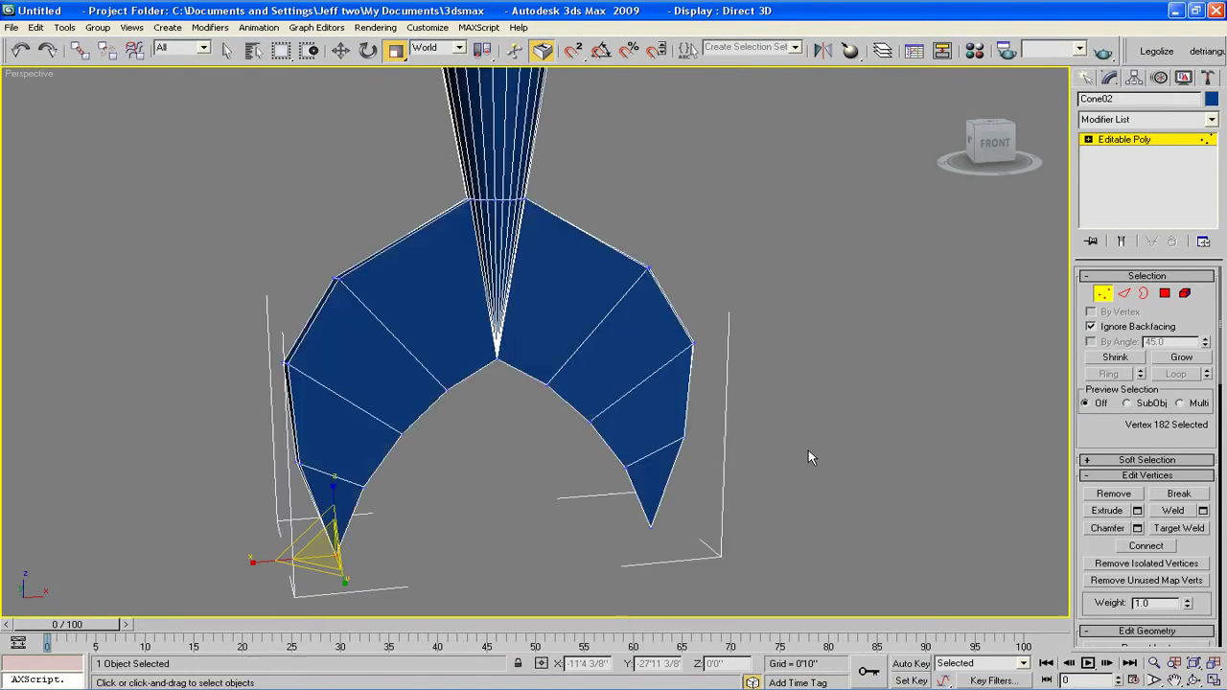
pyautogui.scroll(-5, 808, 451)
pyautogui.moveTo(792, 176); pyautogui.dragTo(779, 294, button='middle')
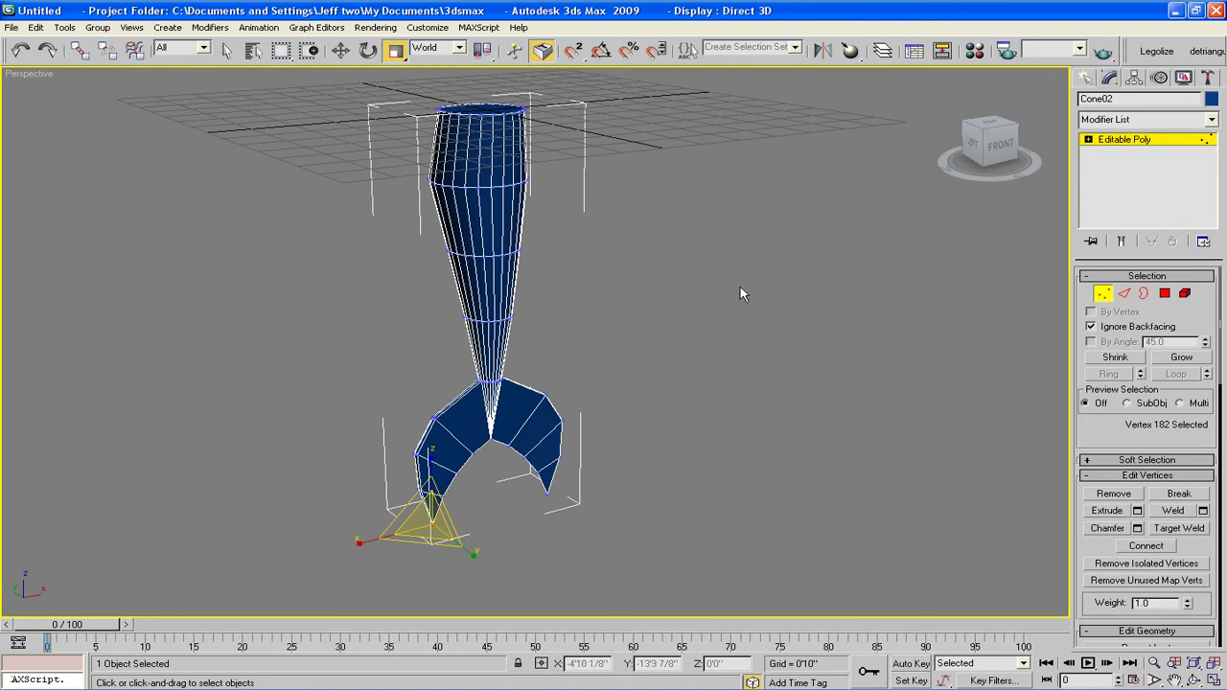
pyautogui.moveTo(795, 202); pyautogui.dragTo(772, 403, button='middle')
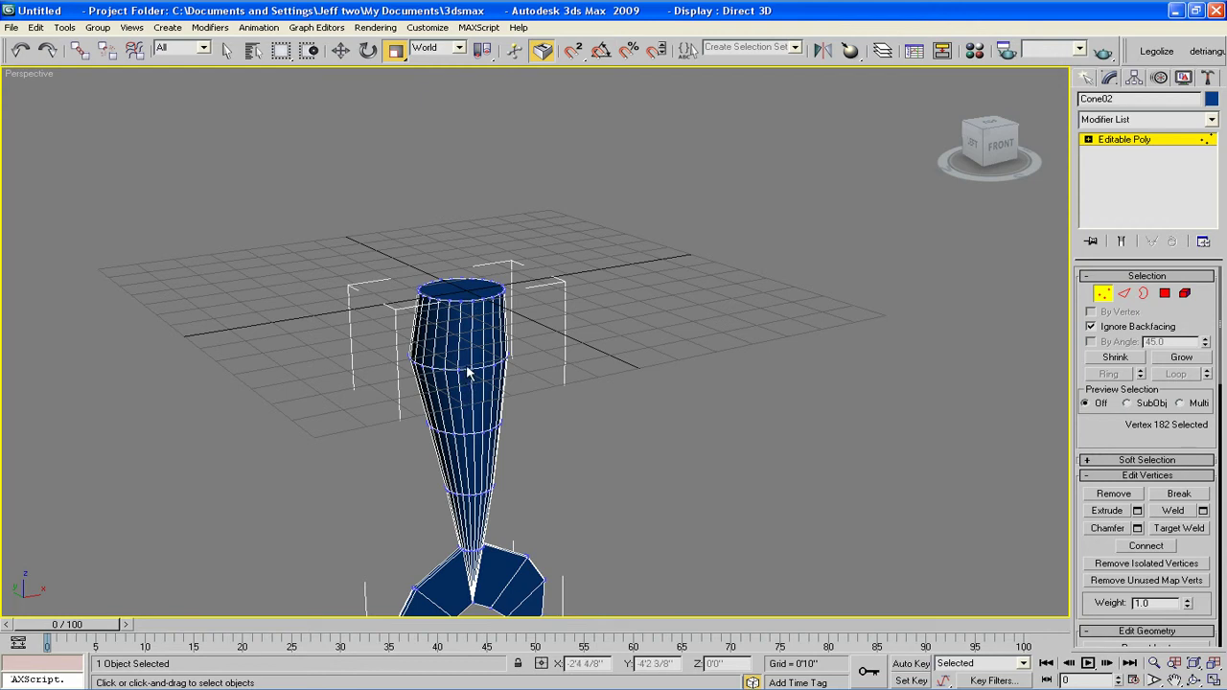
pyautogui.click(1144, 295)
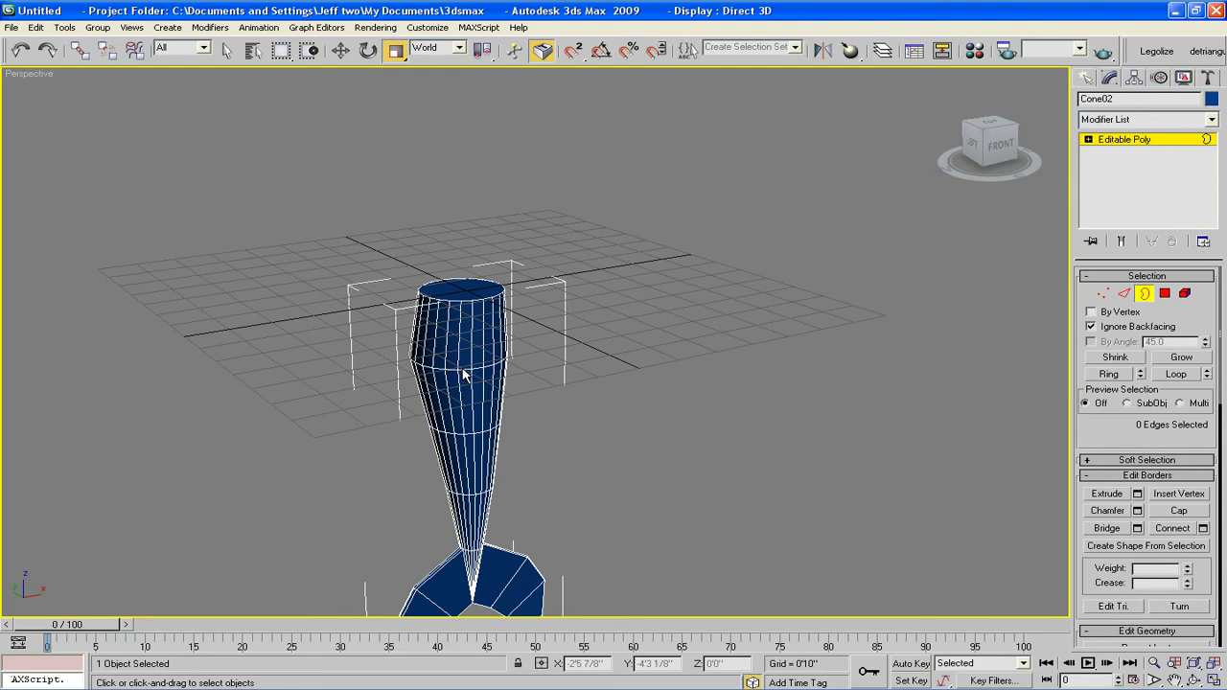
pyautogui.click(1124, 294)
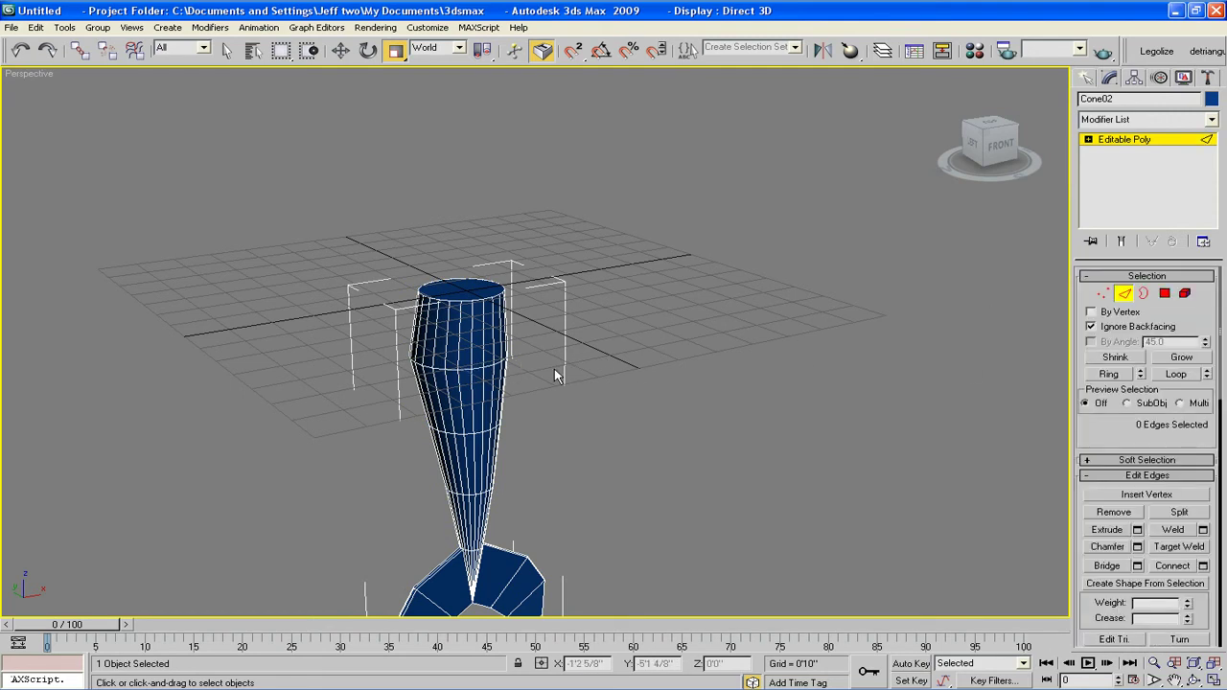
pyautogui.press('4')
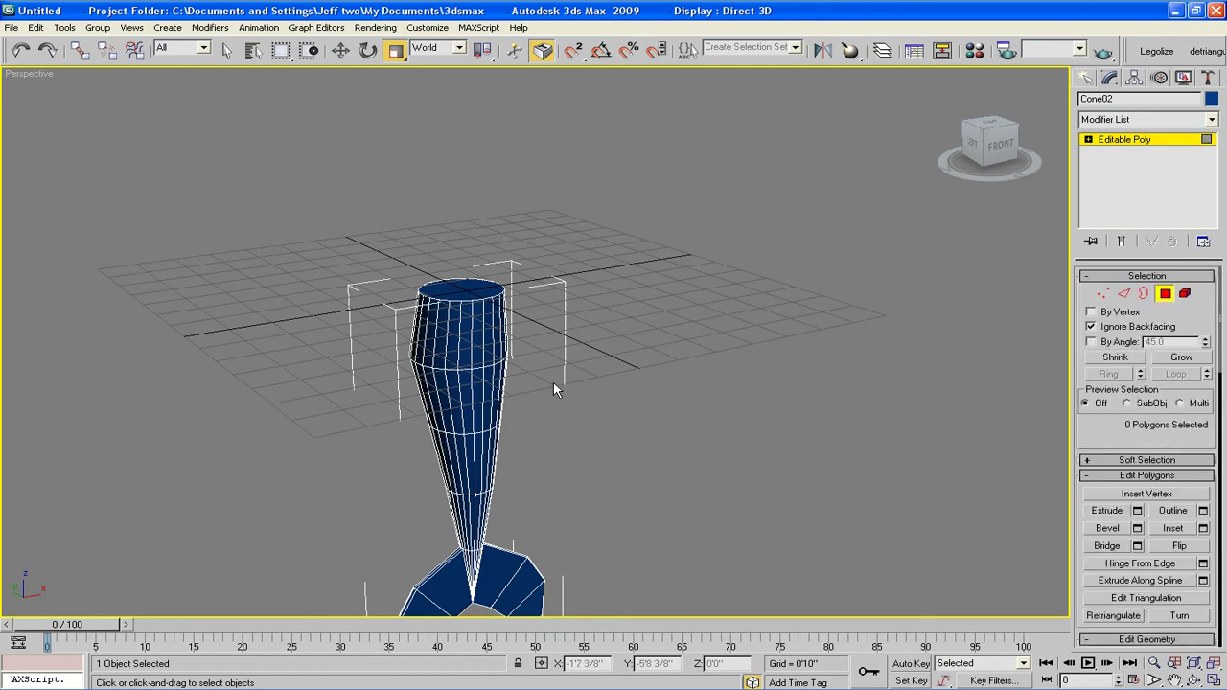
# - In the Front view, select only the 24 top rim edges of the cone, scale them slightly inward along X, and return to Perspective
pyautogui.press('f')
pyautogui.moveTo(614, 277); pyautogui.dragTo(407, 285)
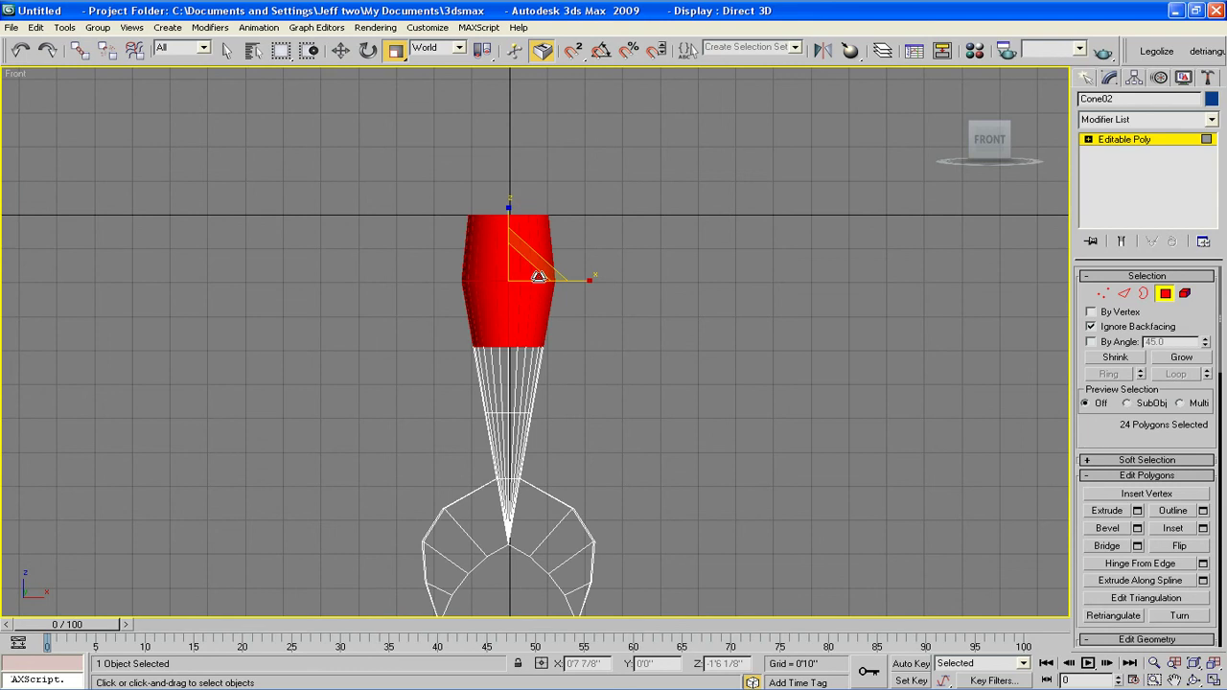
pyautogui.click(515, 219)
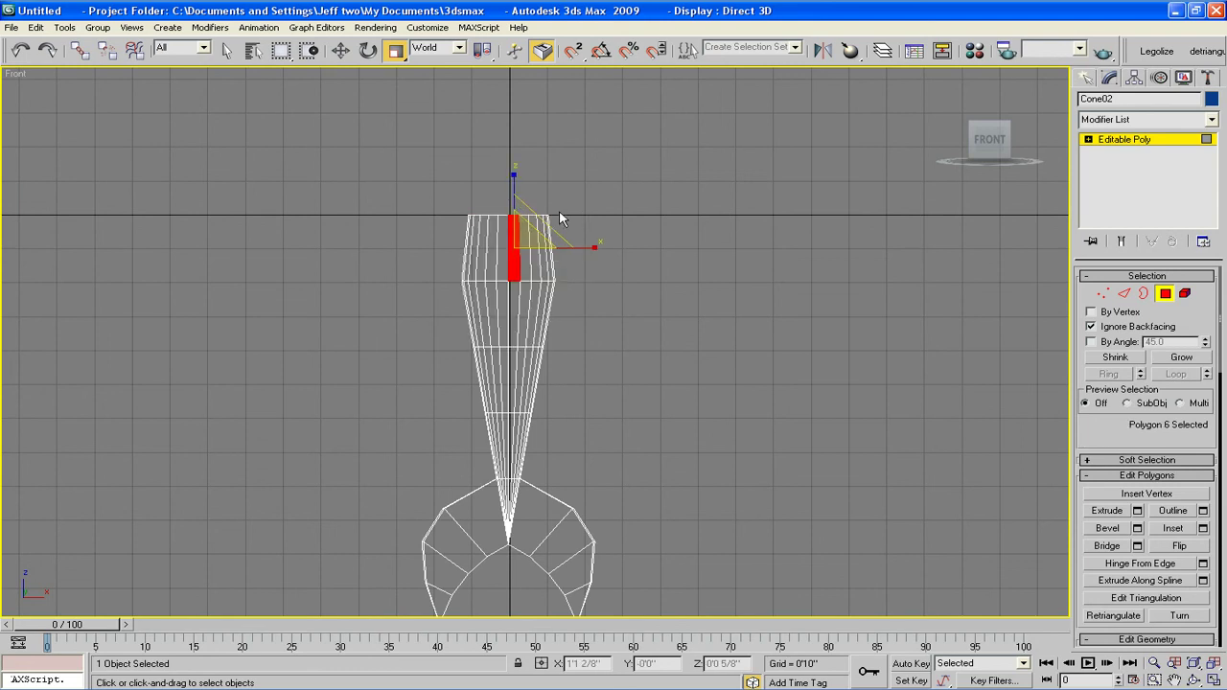
pyautogui.click(1124, 293)
pyautogui.moveTo(587, 203); pyautogui.dragTo(440, 231)
pyautogui.keyDown('alt'); pyautogui.moveTo(597, 300); pyautogui.dragTo(409, 242); pyautogui.keyUp('alt')
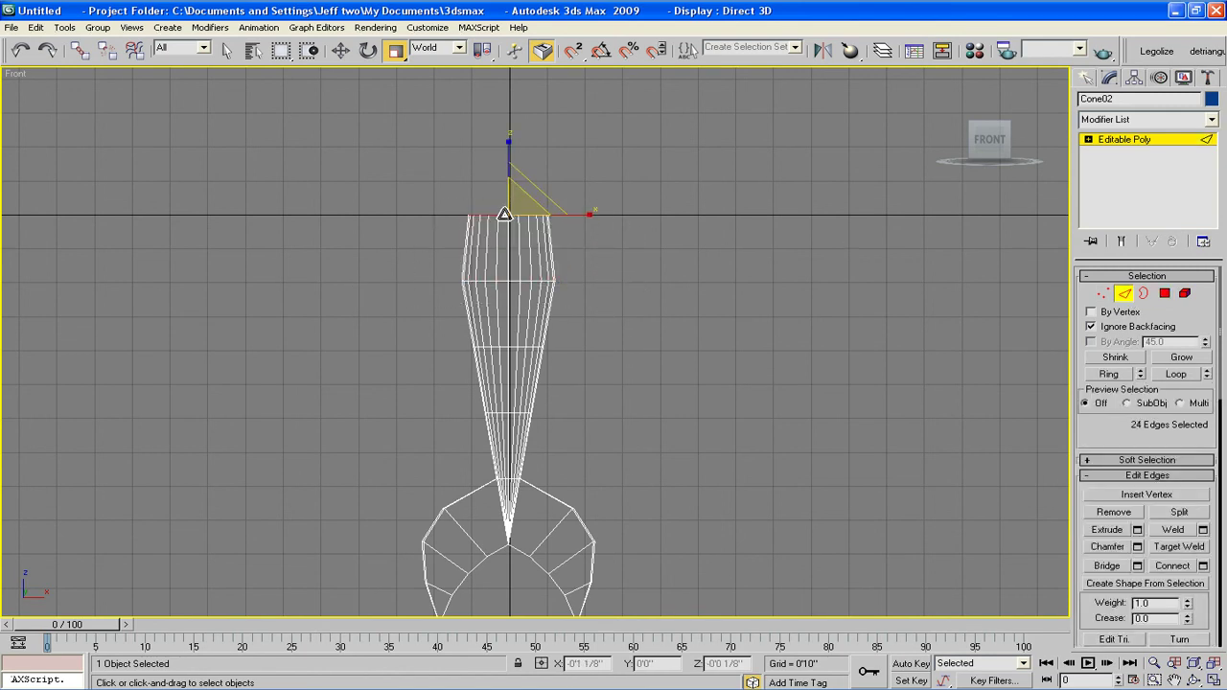
pyautogui.moveTo(589, 211); pyautogui.dragTo(580, 212)
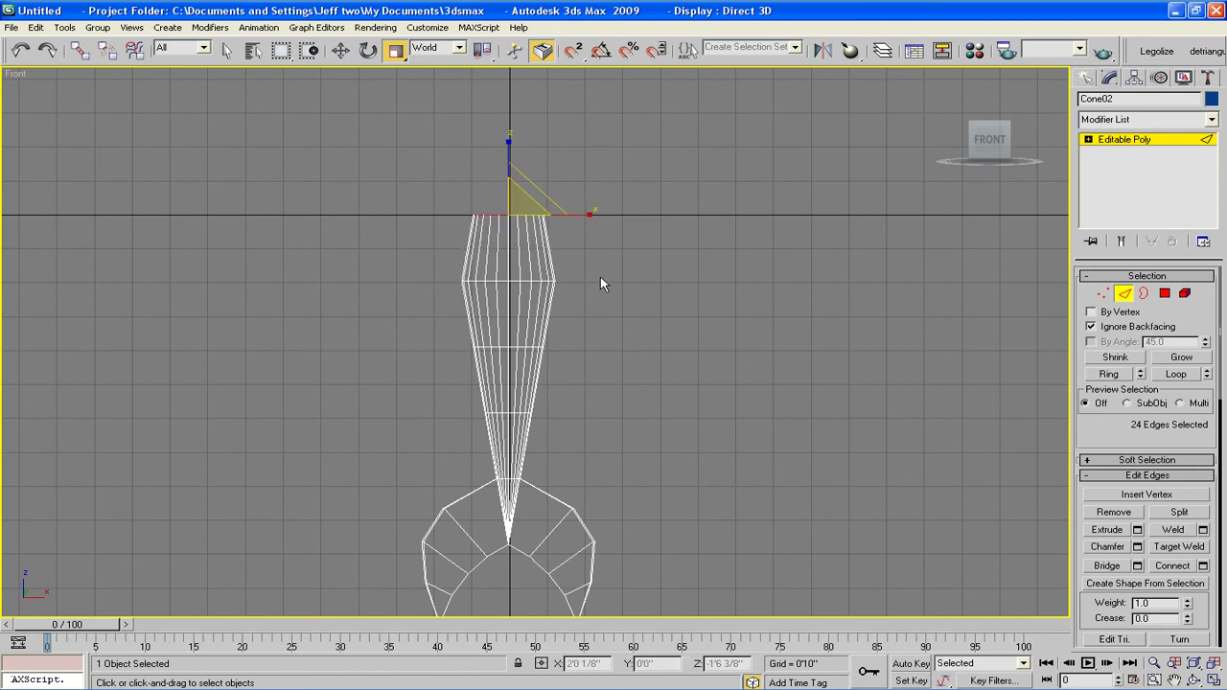
pyautogui.press('p')
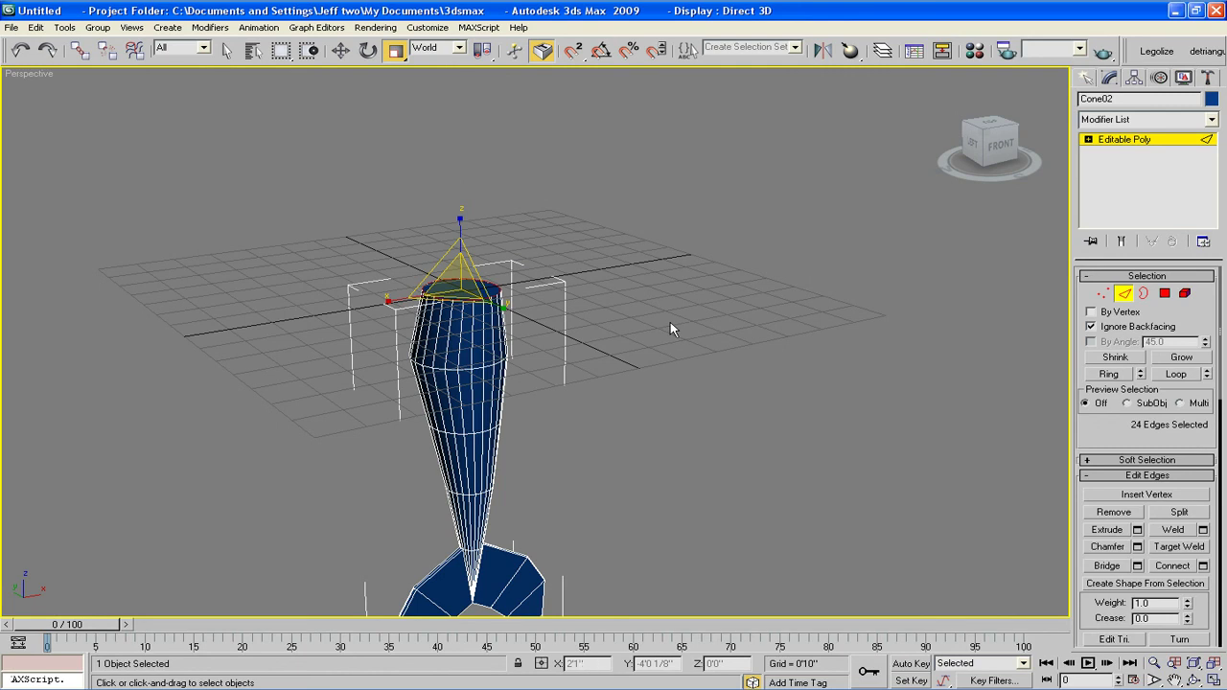
pyautogui.moveTo(627, 391); pyautogui.dragTo(649, 294, button='middle')
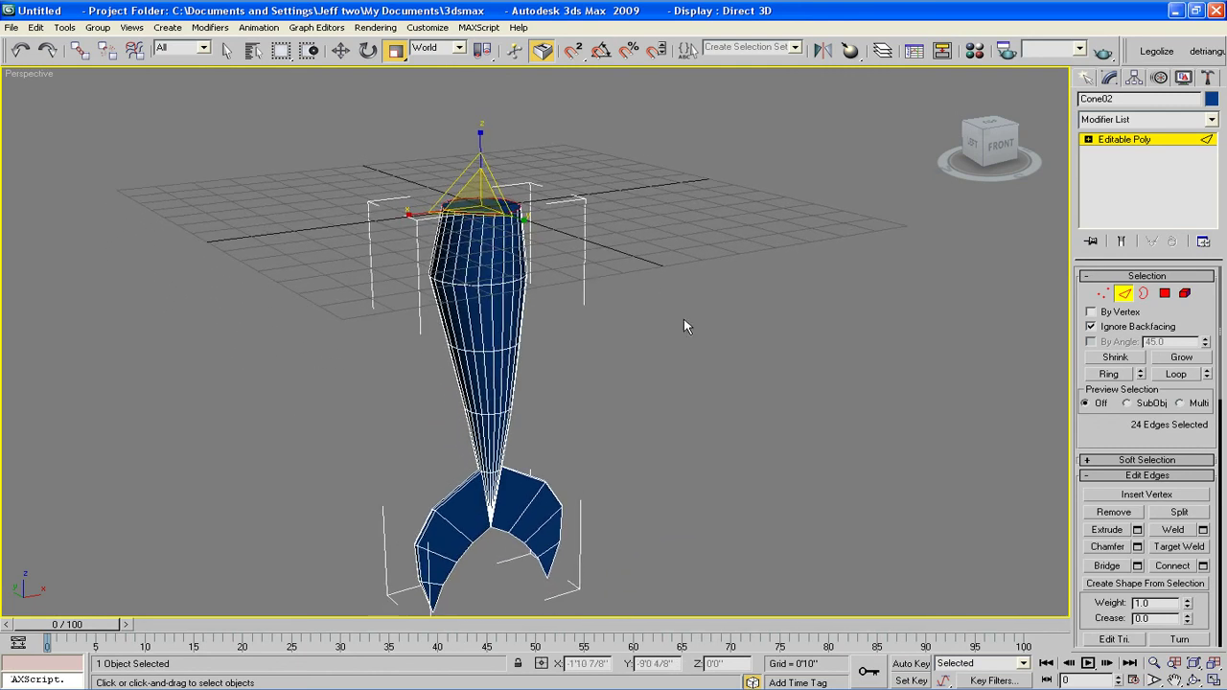
pyautogui.moveTo(1113, 683)
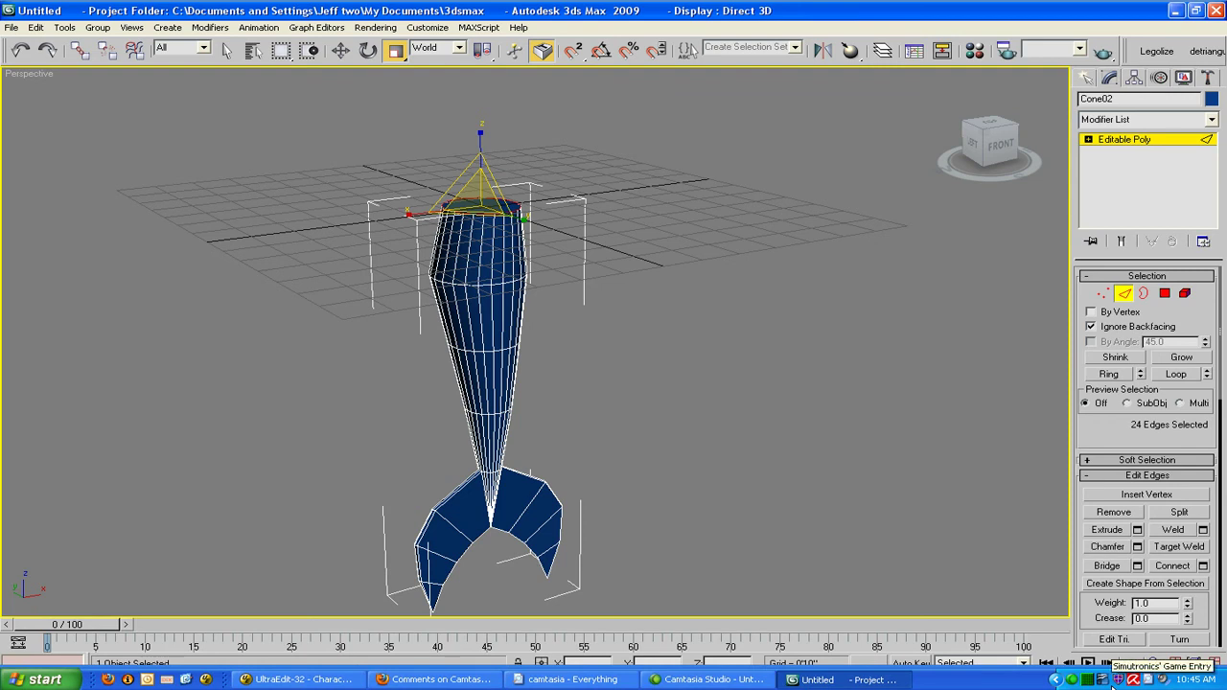